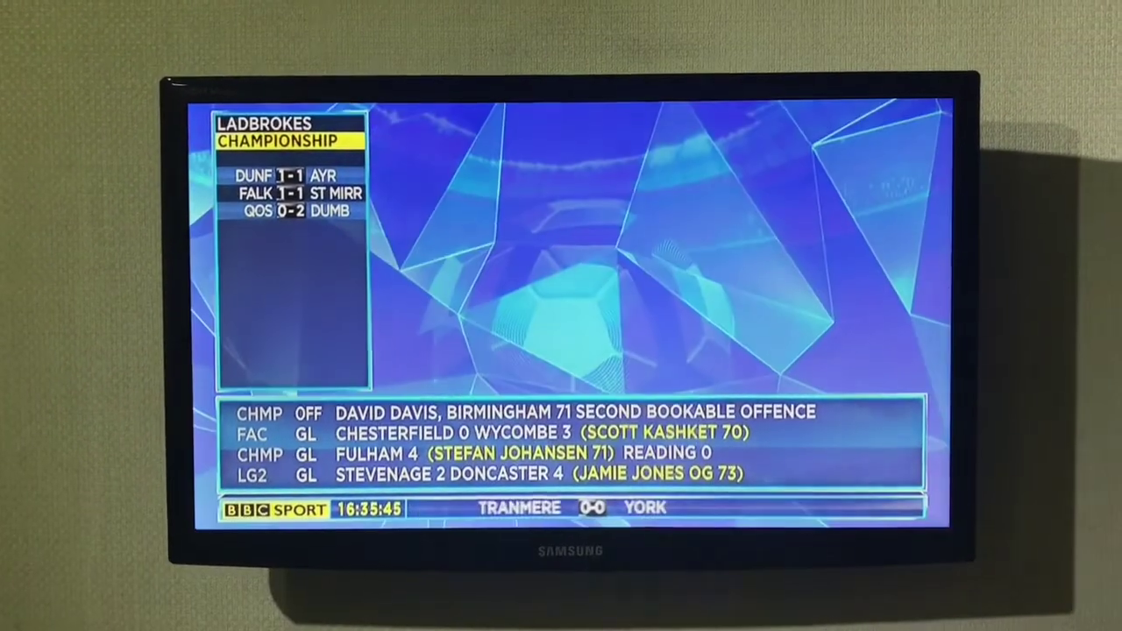
Step: Open the Zgemma's Enigma2 Setup menu from Menu and move toward Network Setup
key(Menu)
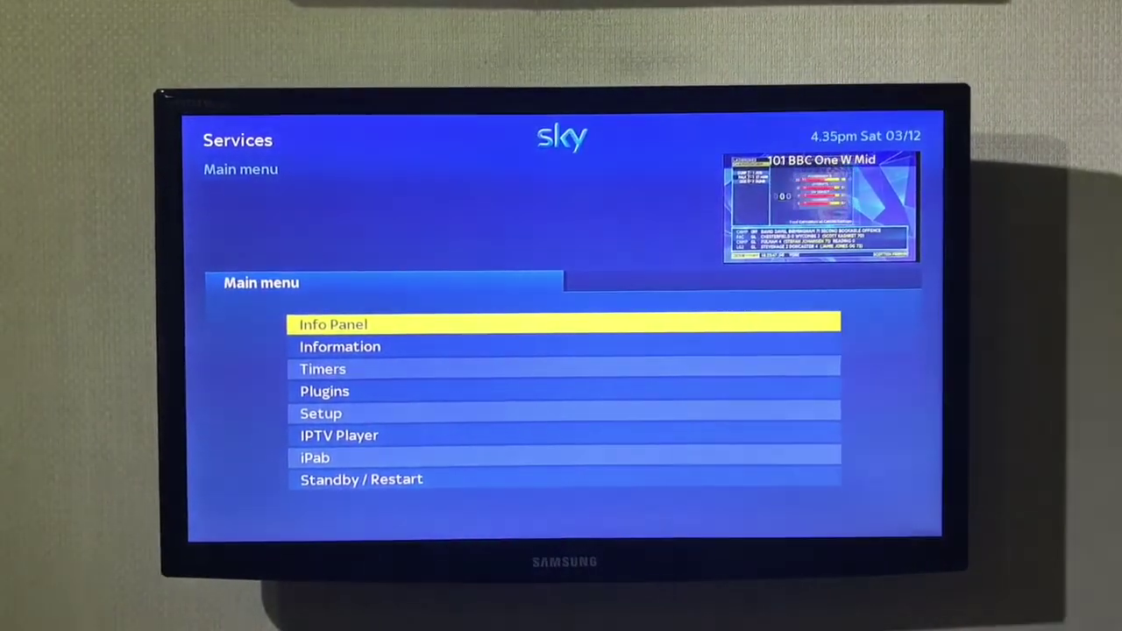
key(Down)
key(Down)
key(Down)
key(Down)
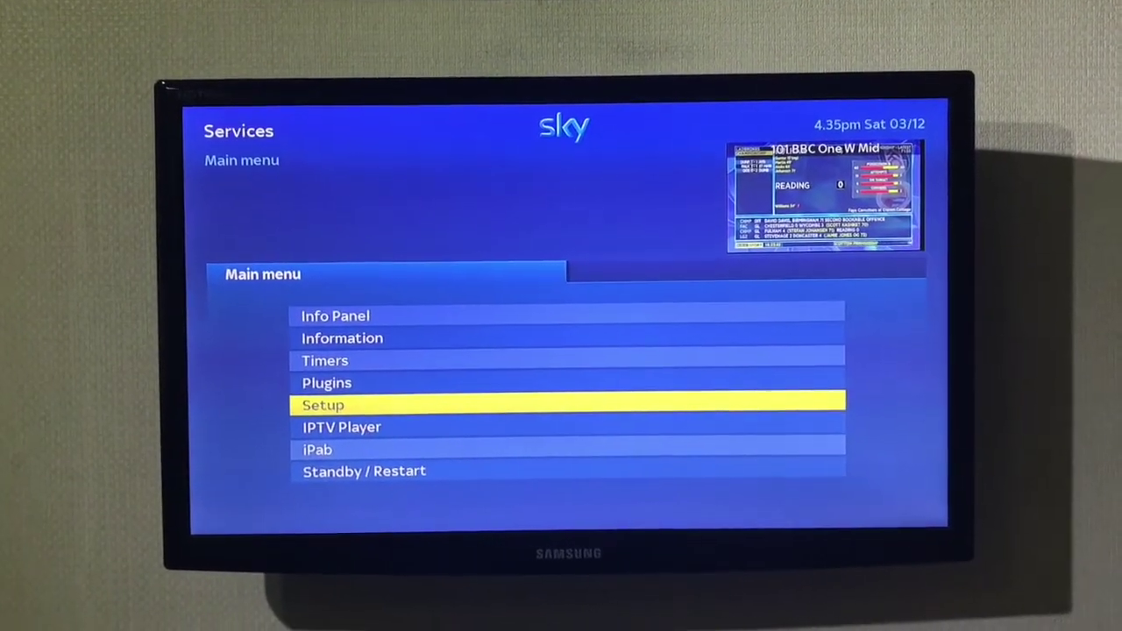
key(Return)
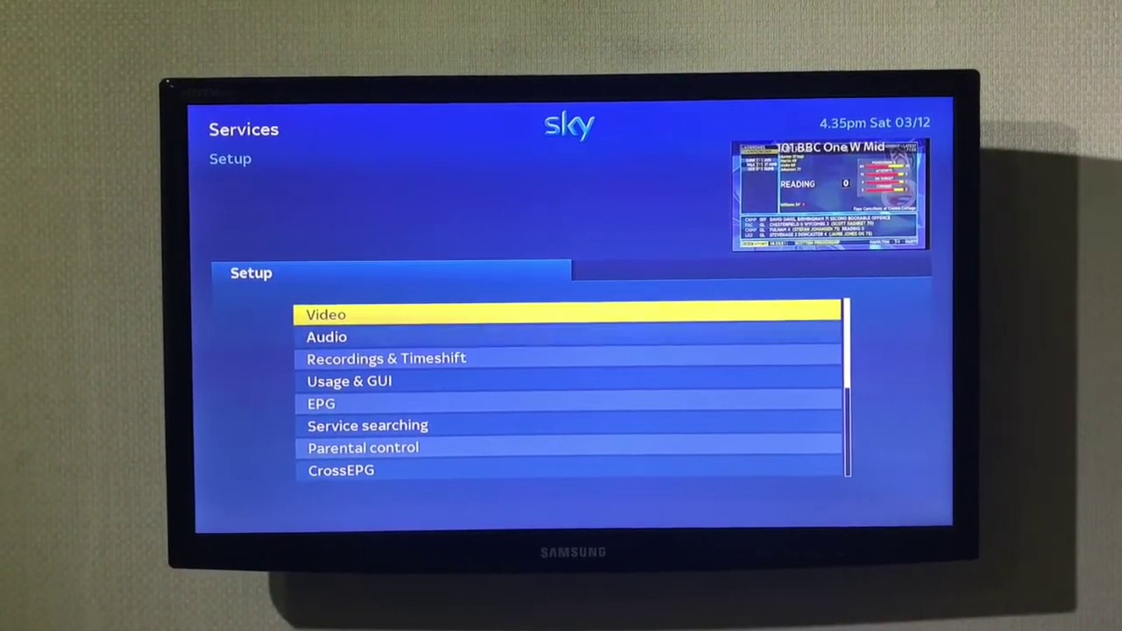
key(Down)
key(Down)
key(Down)
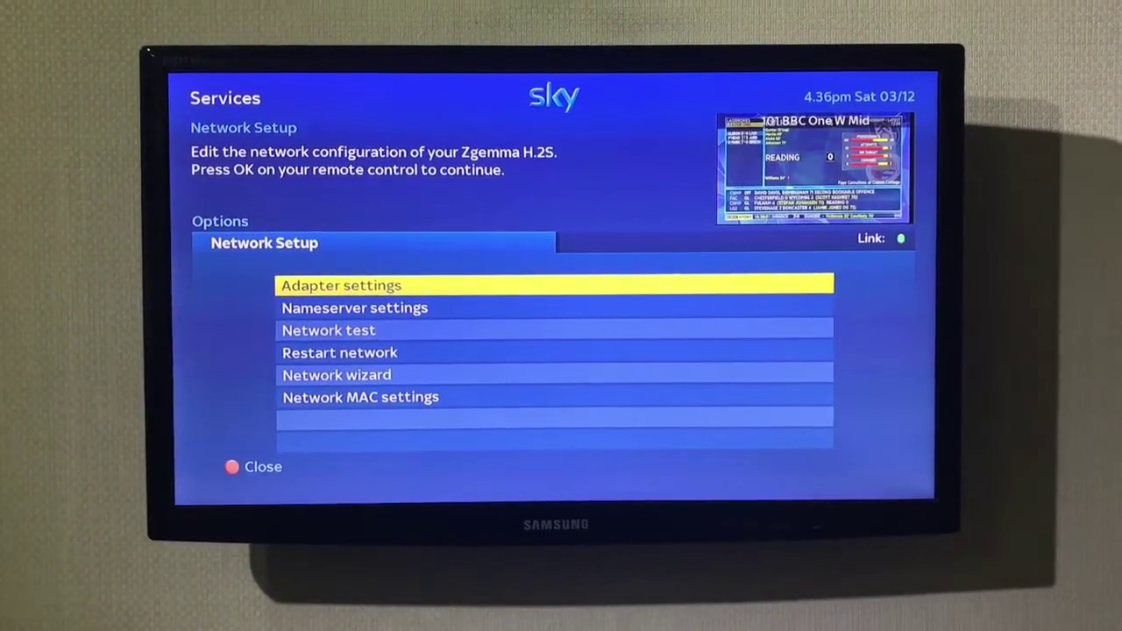
Step: Set the adapter's Use DHCP to no, keep IP 192.168.0.30, and request activation
key(Return)
key(Down)
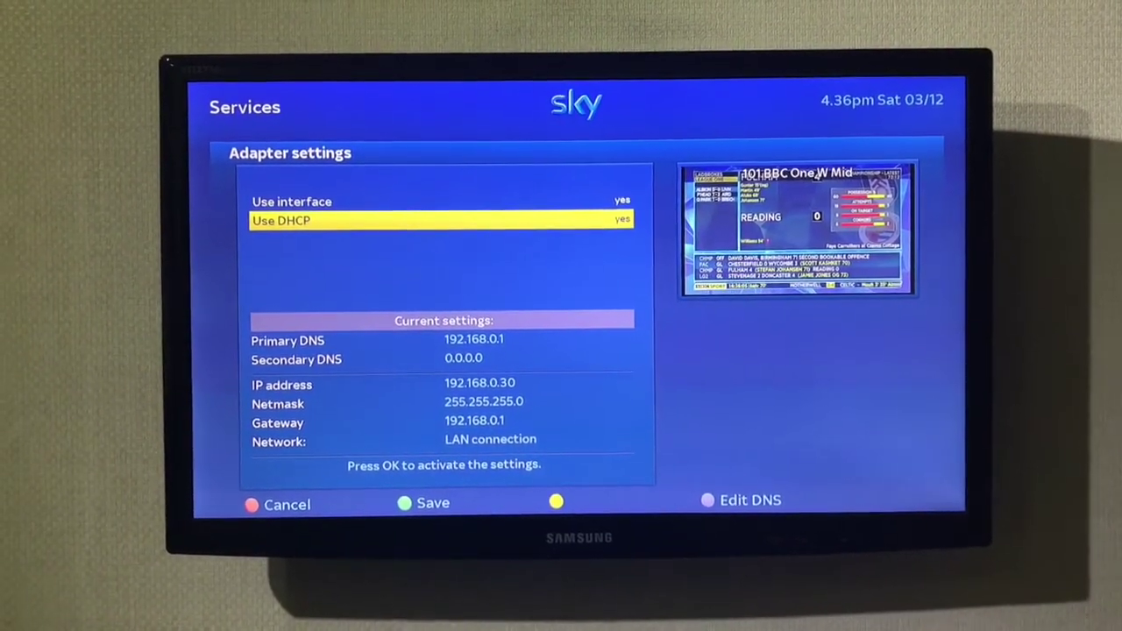
key(Escape)
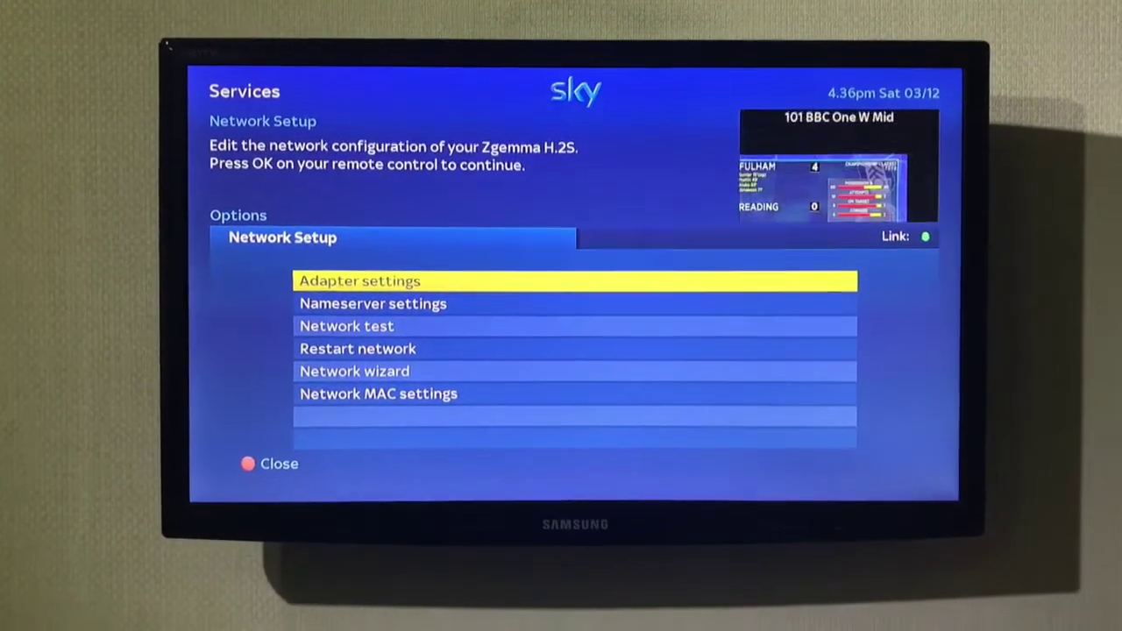
key(Return)
key(Right)
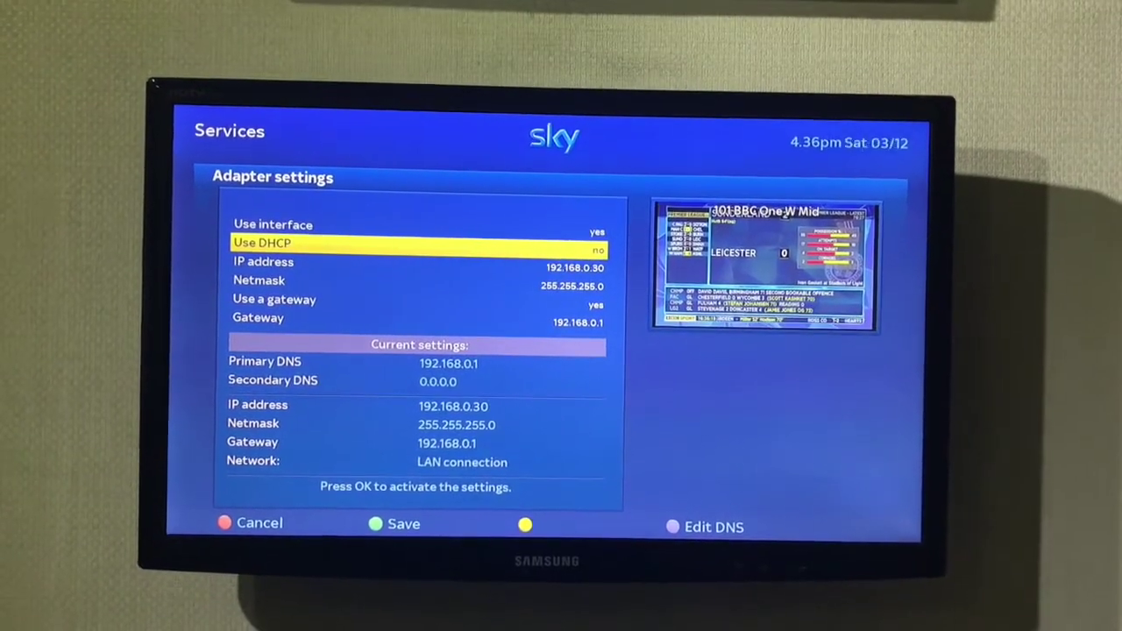
key(Return)
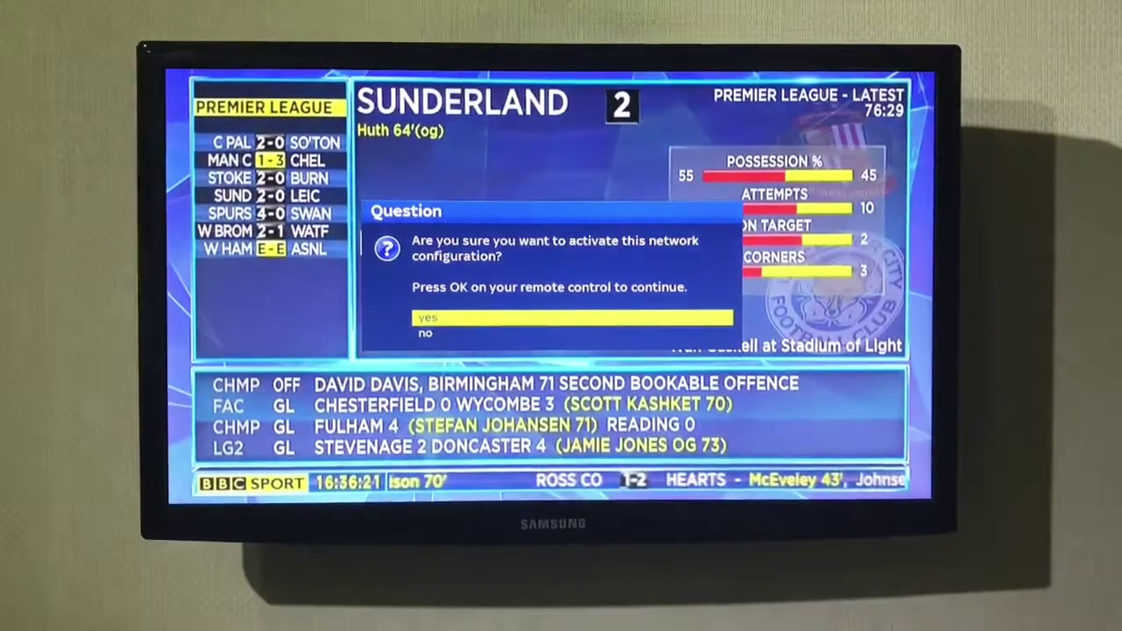
Step: Answer yes in the Question dialog to activate the fixed-address network configuration
key(Down)
key(Up)
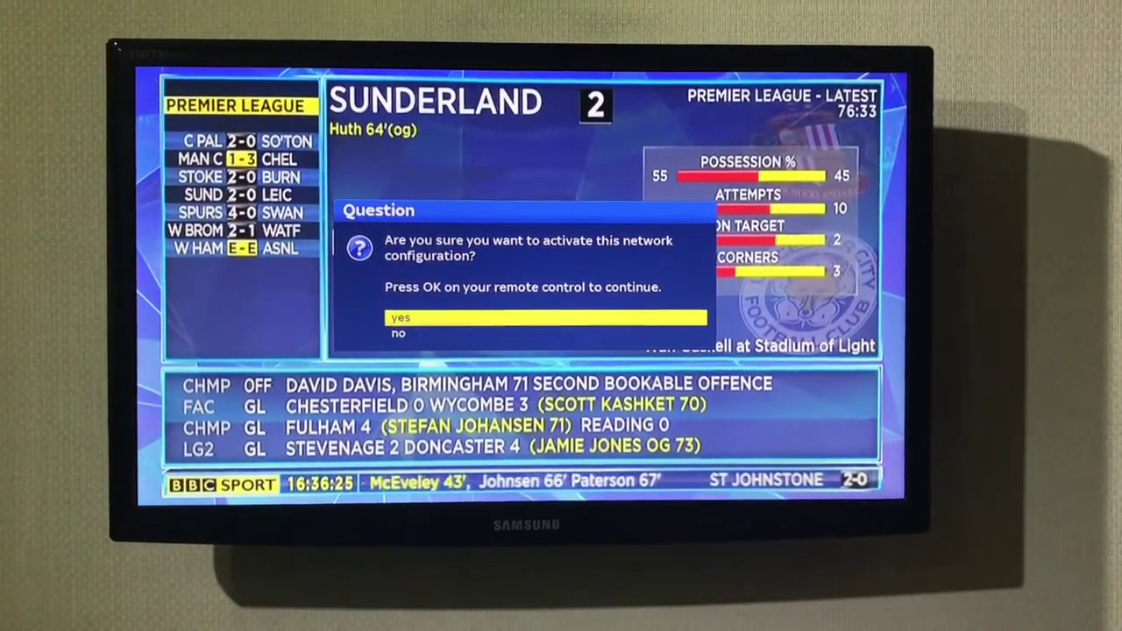
key(Return)
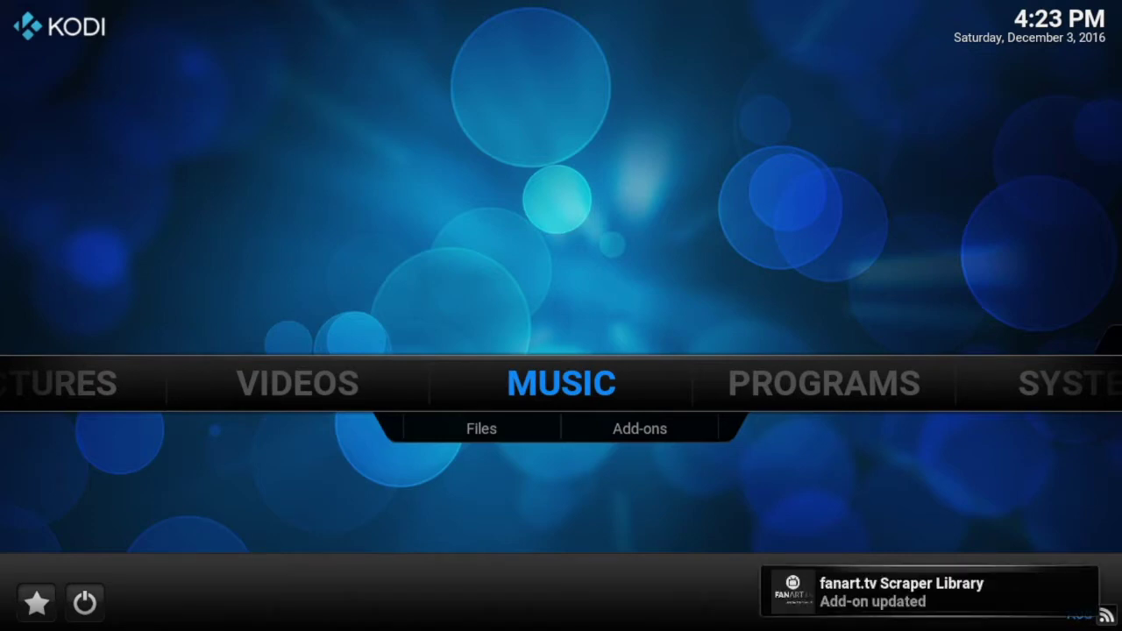
Step: Go to SYSTEM > Settings on the Kodi home menu and open the TV category
key(Right)
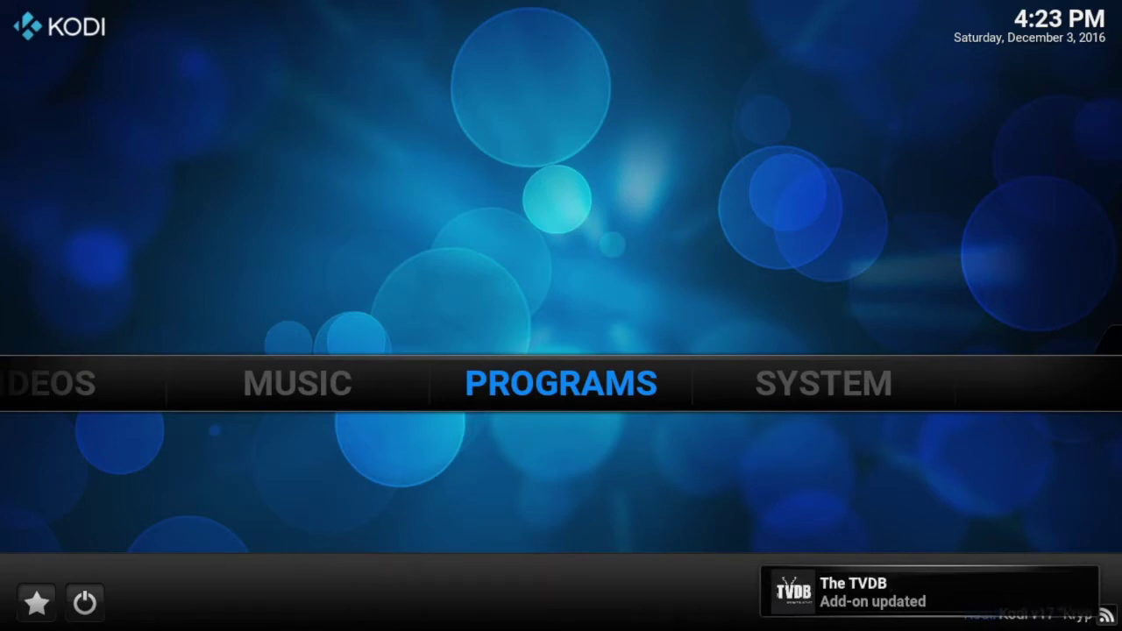
key(Right)
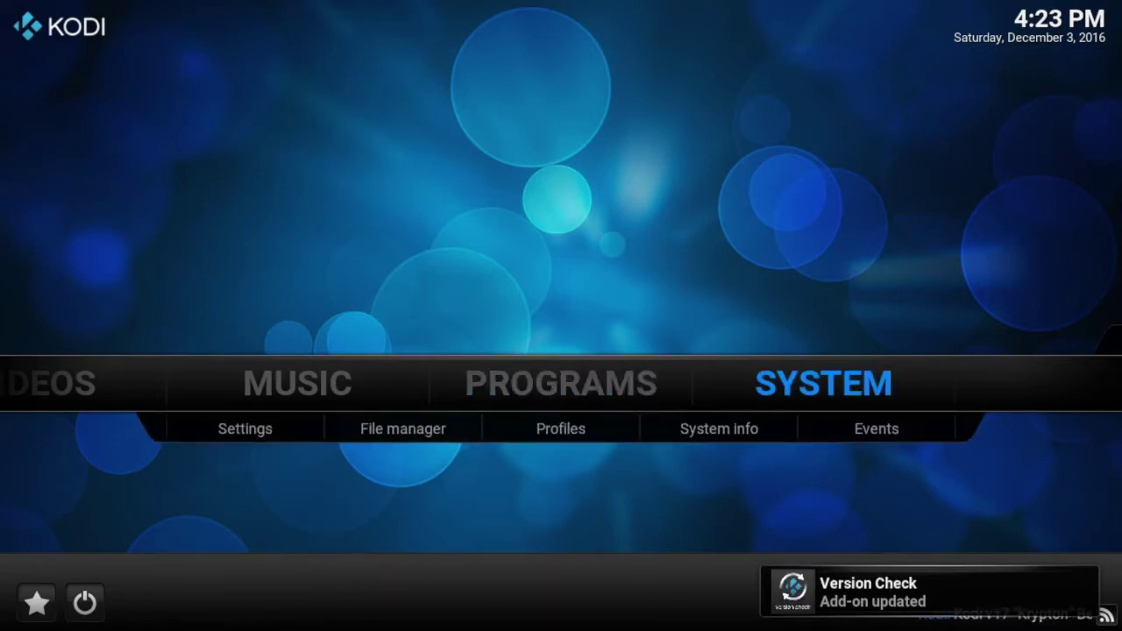
key(Return)
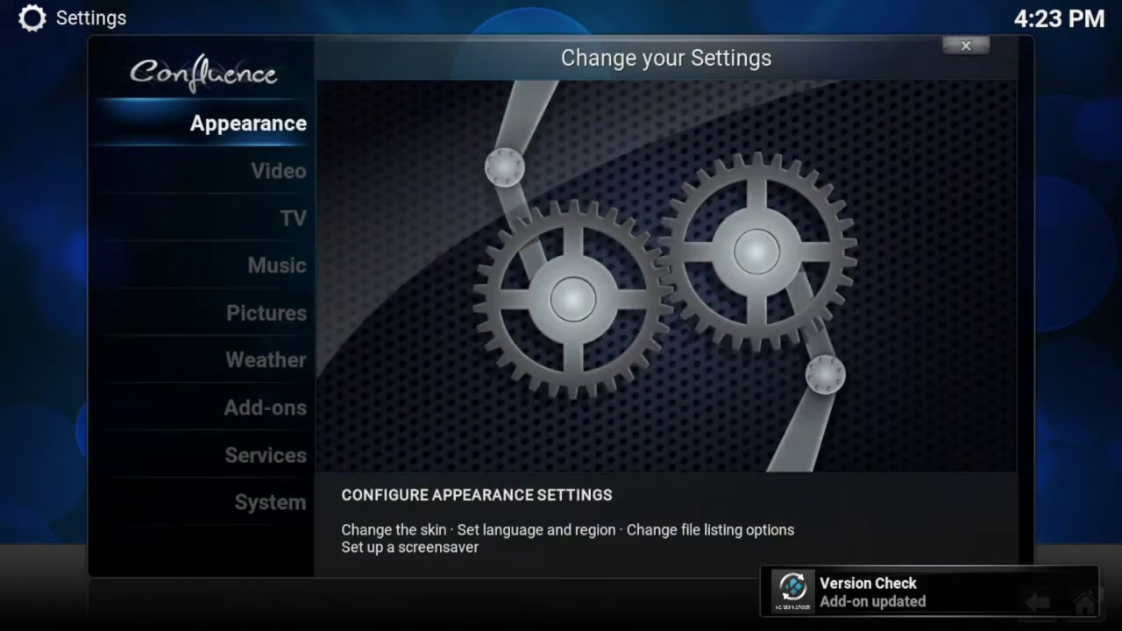
key(Down)
key(Down)
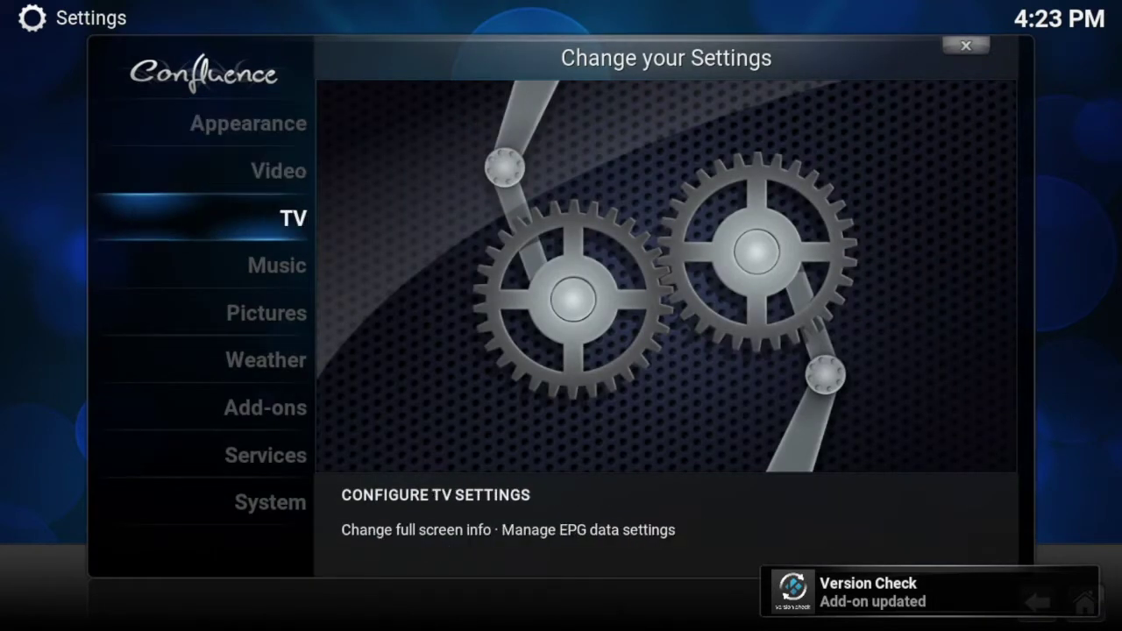
key(Return)
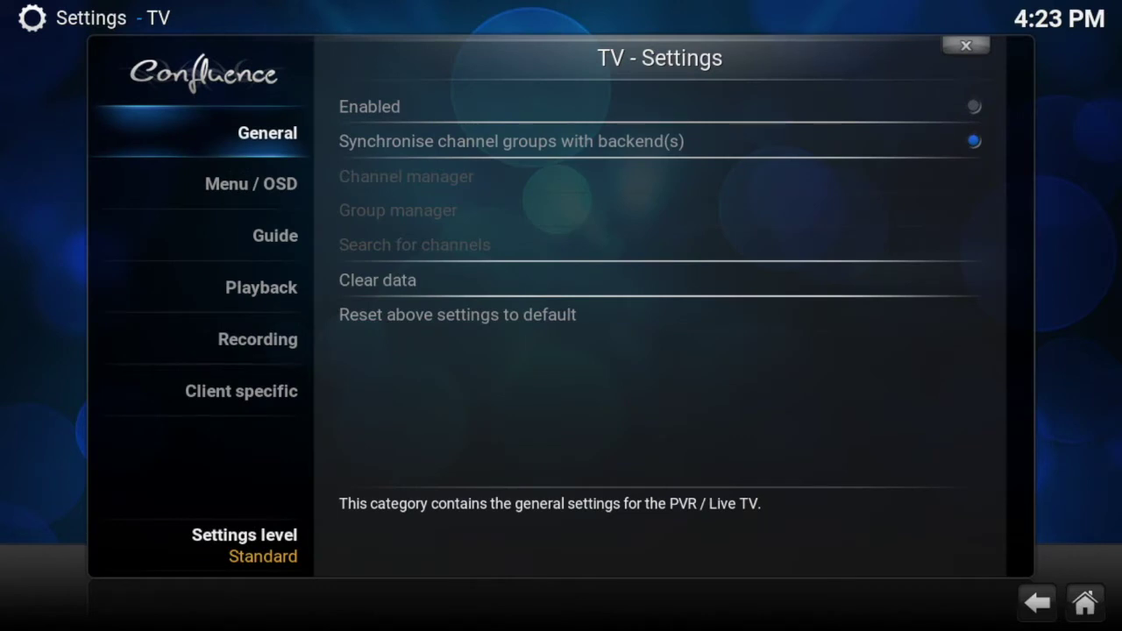
Step: Raise the settings level to Expert, enable PVR / Live TV, and dismiss the no-add-on warning
key(Down)
key(Down)
key(Down)
key(Down)
key(Down)
key(Down)
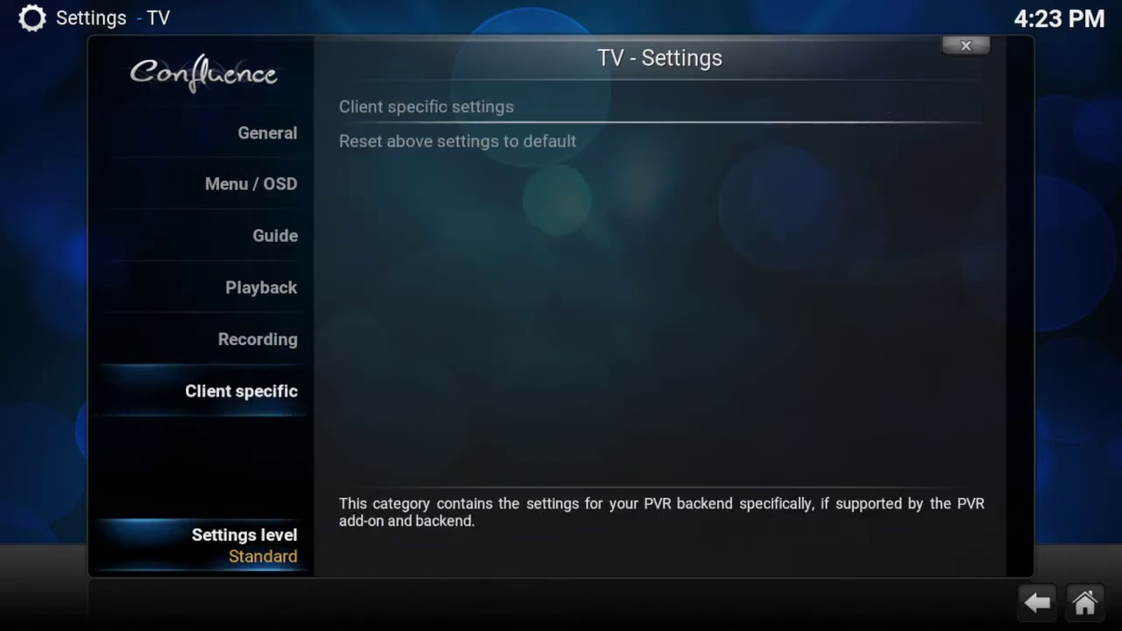
key(Return)
key(Return)
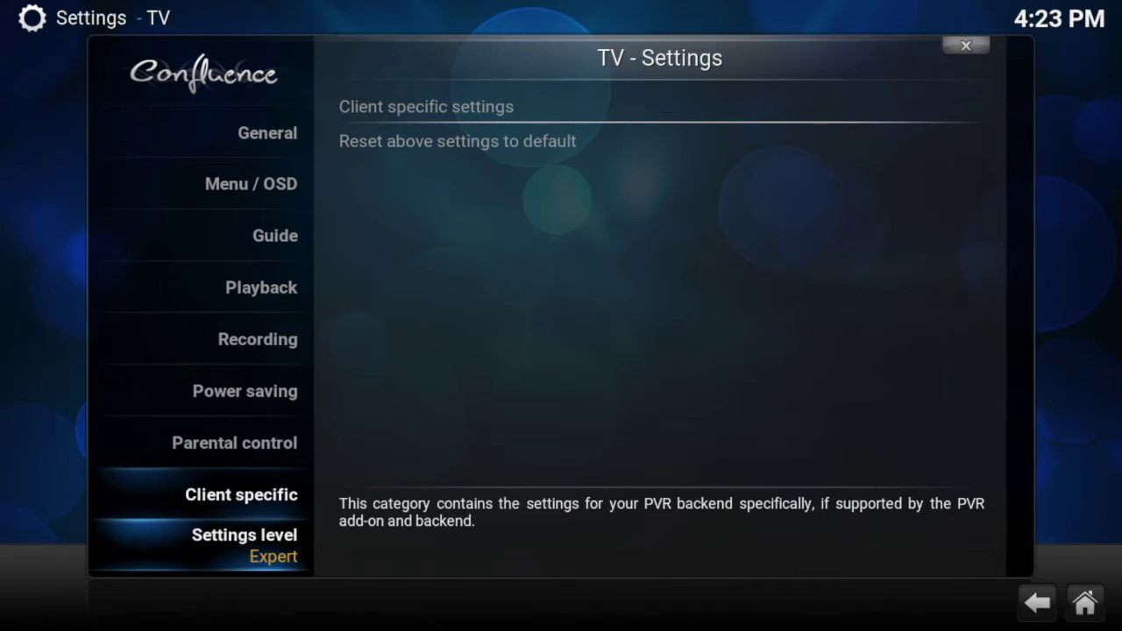
key(Up)
key(Up)
key(Up)
key(Up)
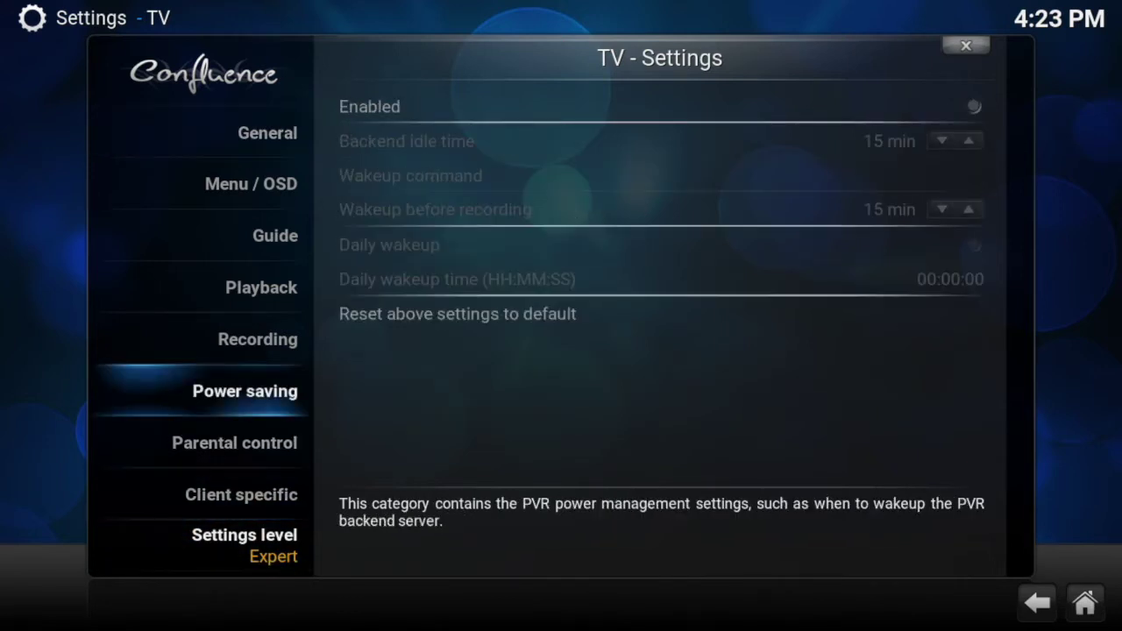
key(Up)
key(Up)
key(Up)
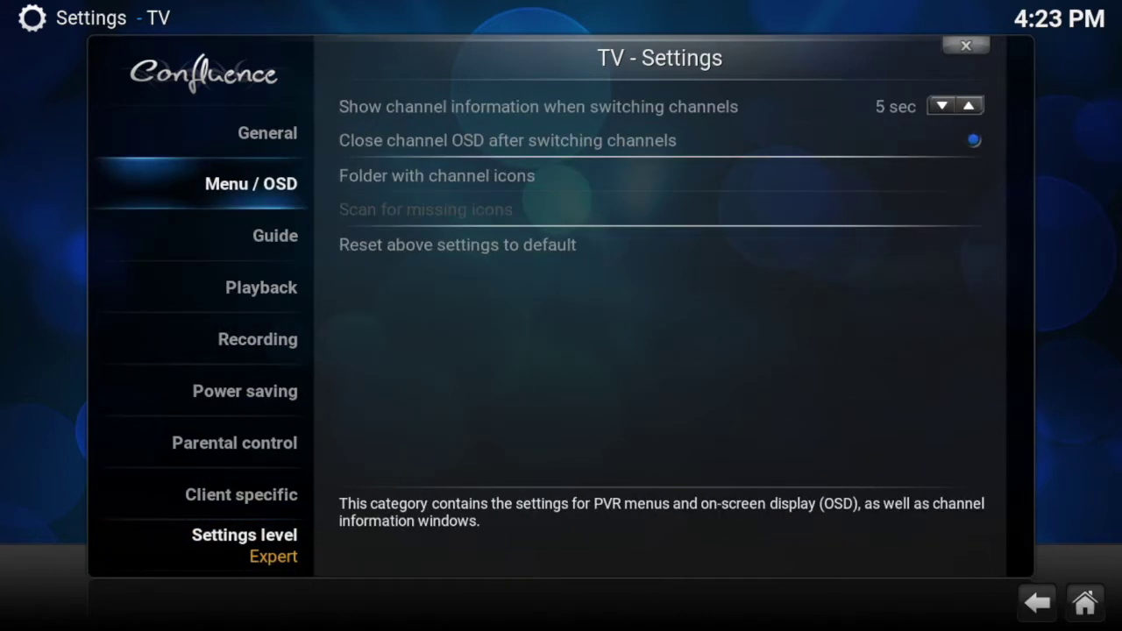
key(Up)
key(Right)
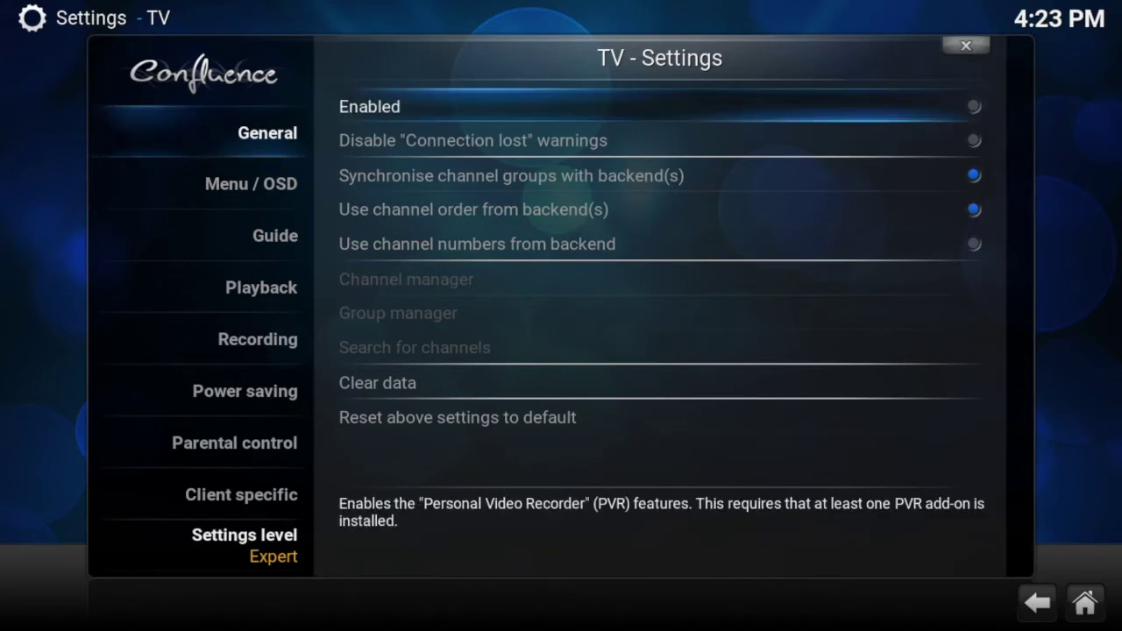
key(Return)
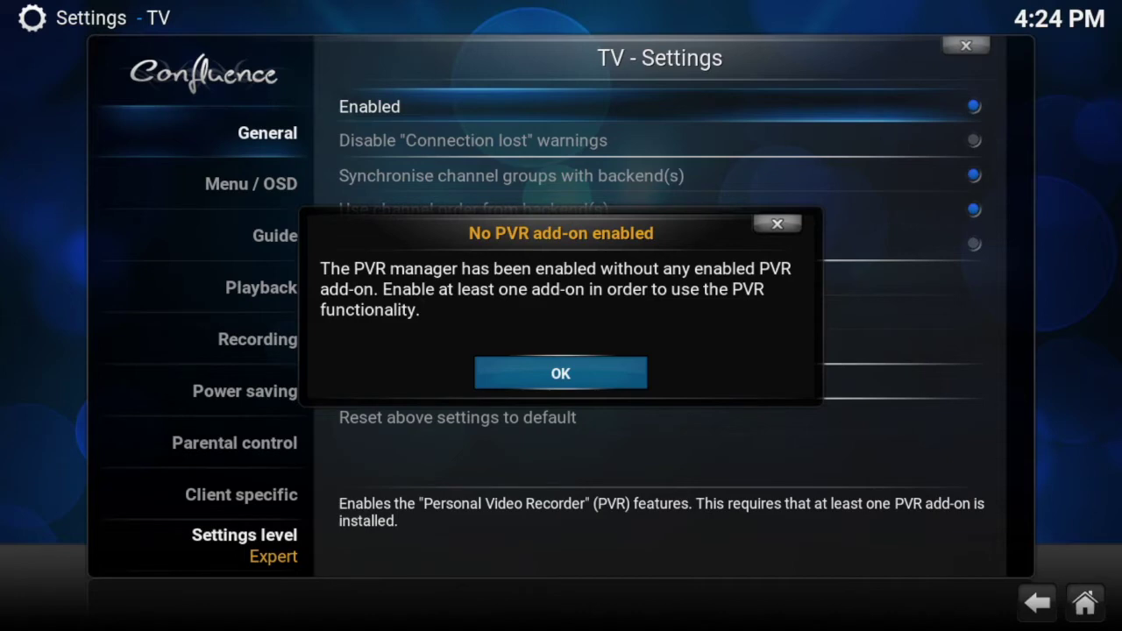
key(Return)
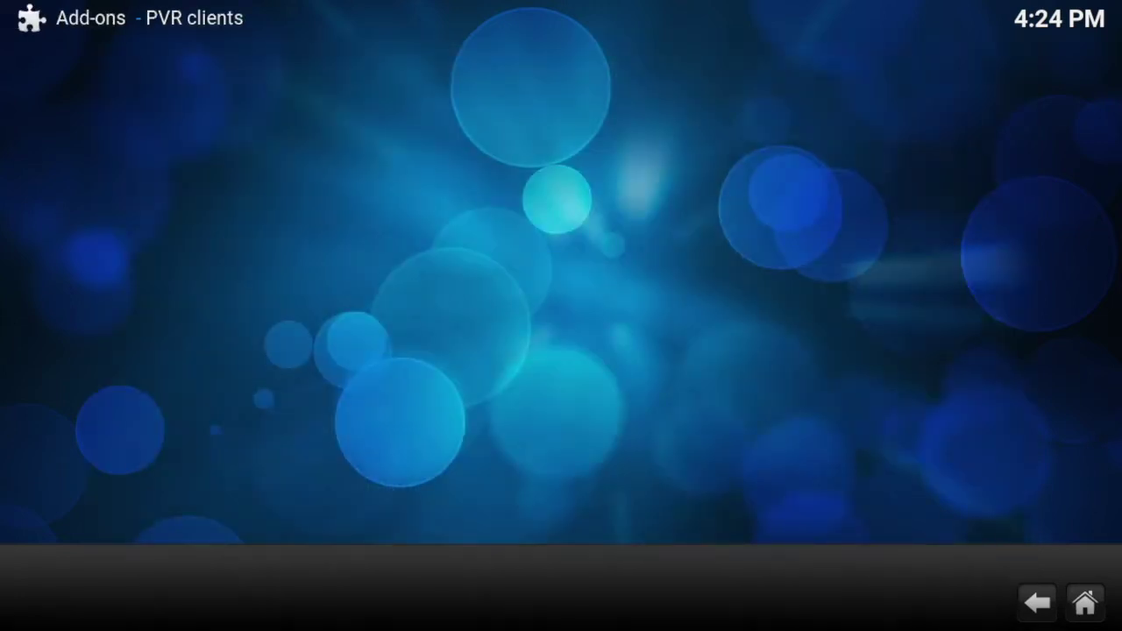
Step: Select VU+ / Enigma2 Client in the PVR clients list and open its add-on information
key(Down)
key(Down)
key(Down)
key(Down)
key(Down)
key(Down)
key(Down)
key(Down)
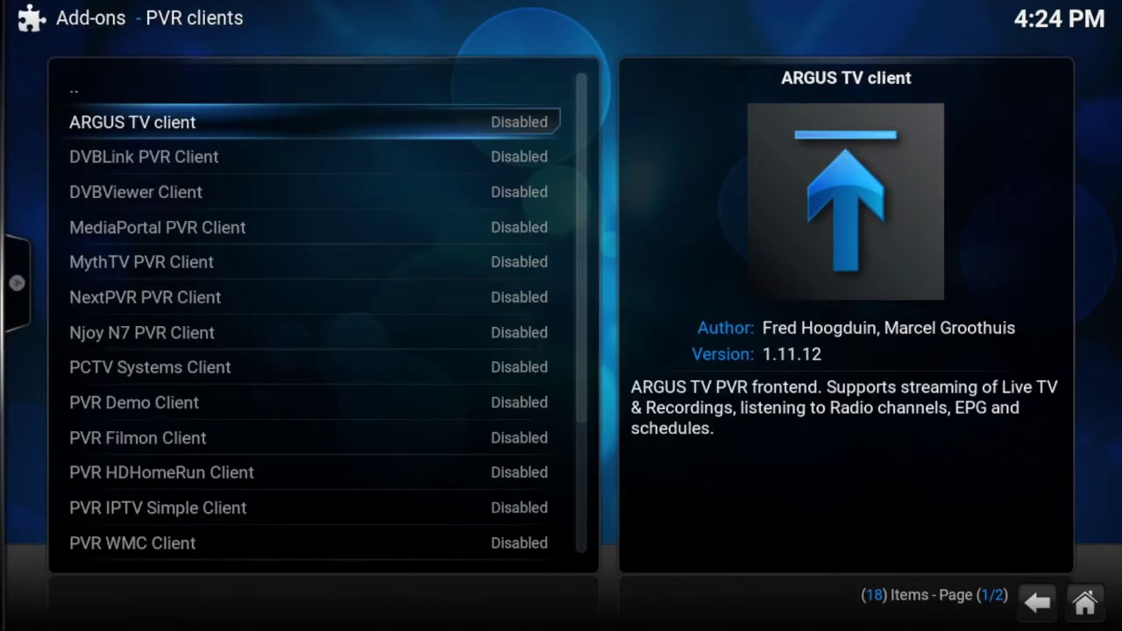
key(Down)
key(Down)
key(Down)
key(Down)
key(Down)
key(Down)
key(Down)
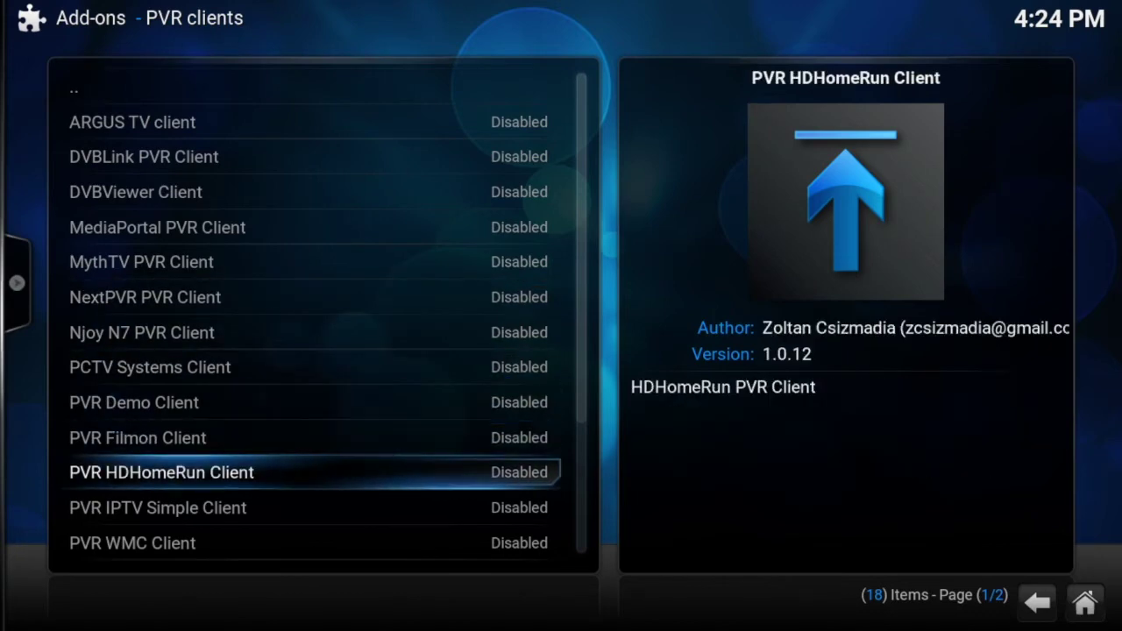
key(Down)
key(Down)
key(Down)
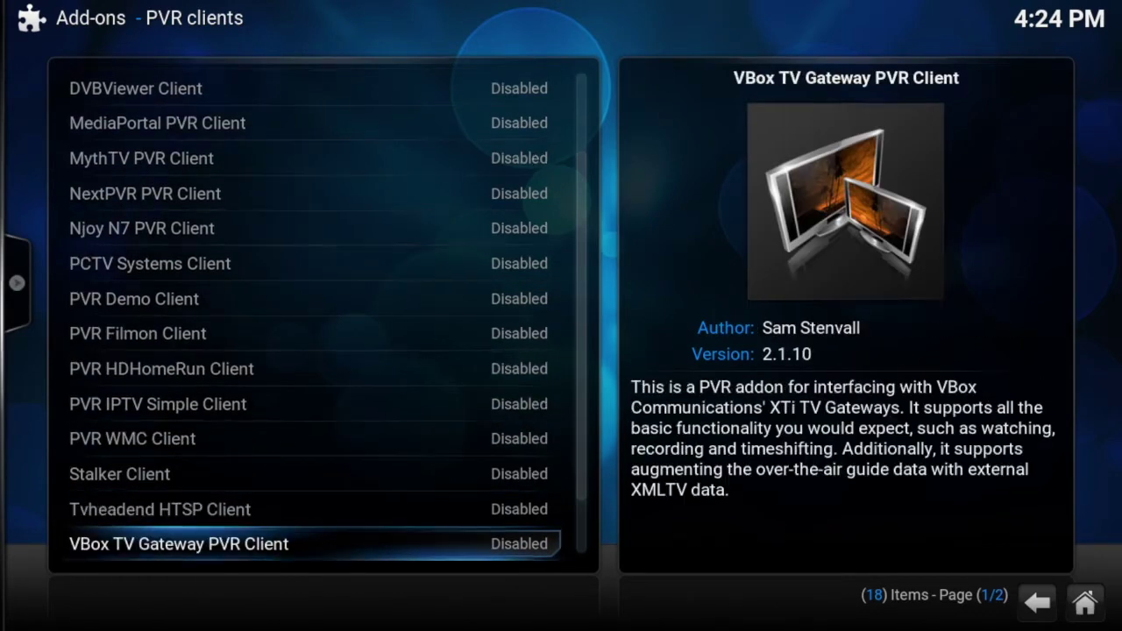
key(Down)
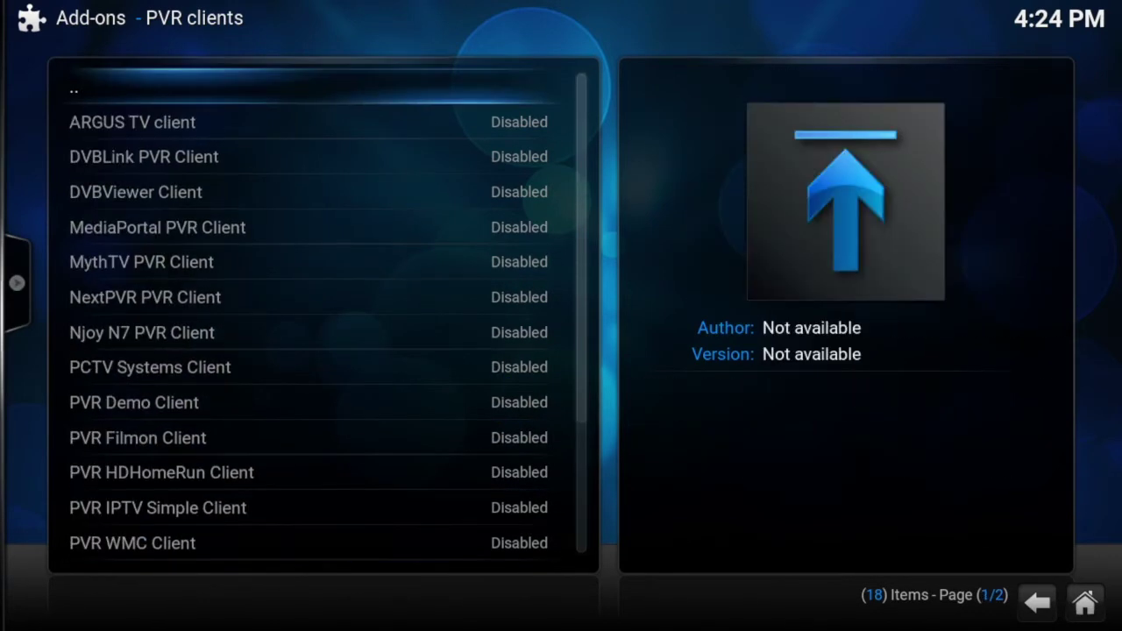
key(Up)
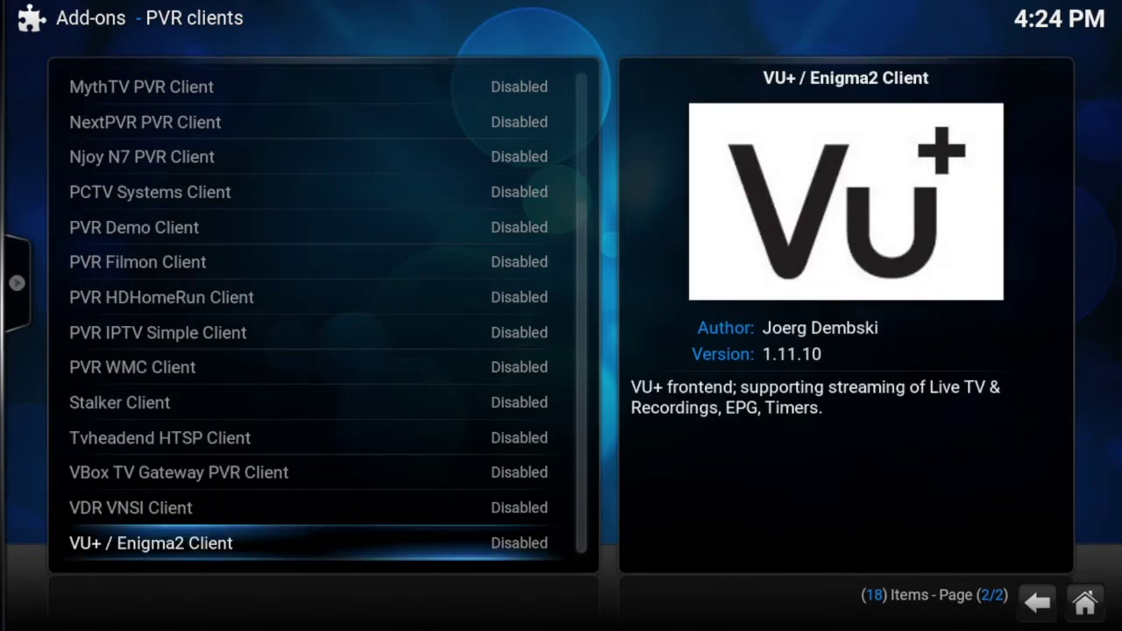
key(Return)
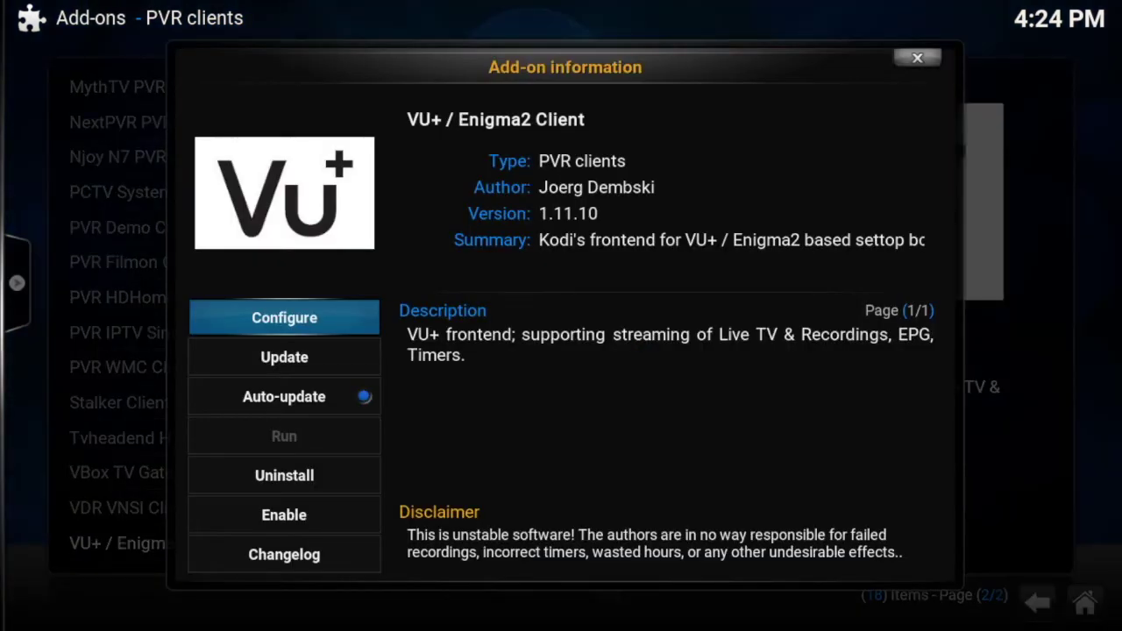
Step: Replace the VU+ hostname or IP address 127.0.0.1 with 192.168.0.30 in the client's General settings
key(Return)
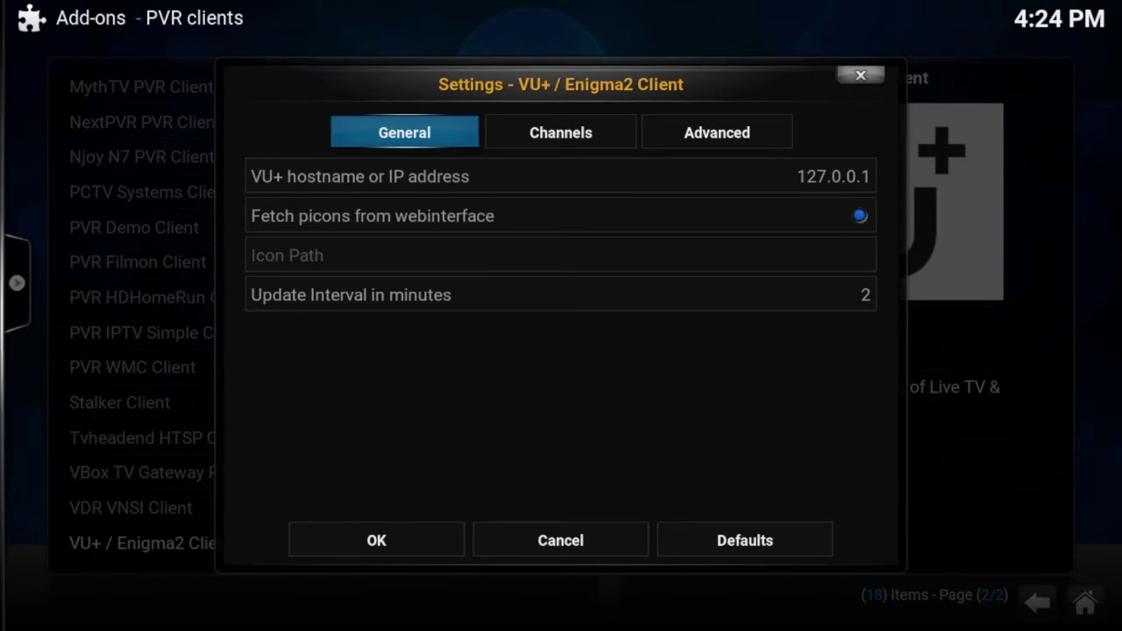
key(Down)
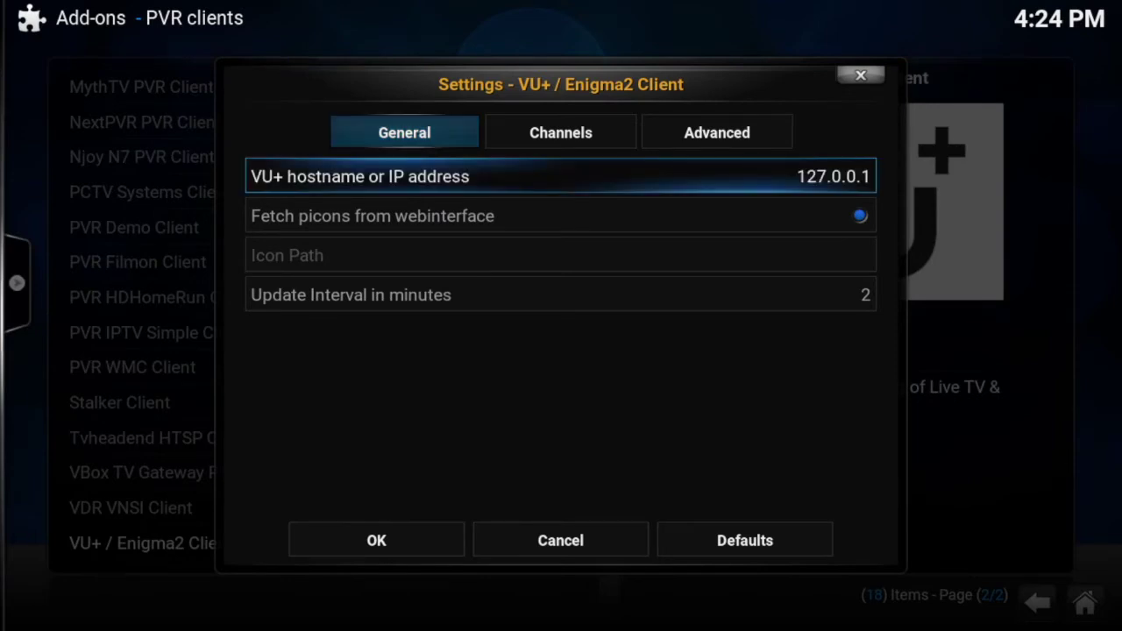
key(Return)
key(BackSpace)
key(BackSpace)
key(BackSpace)
key(BackSpace)
key(BackSpace)
key(BackSpace)
key(BackSpace)
key(BackSpace)
key(BackSpace)
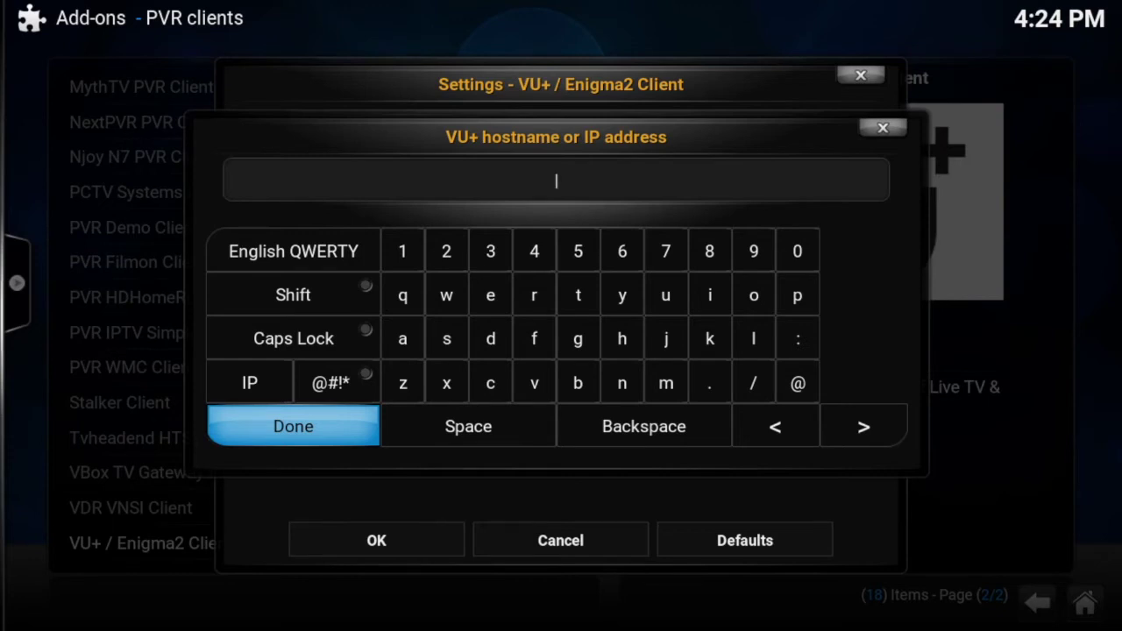
text(192.168.0.30)
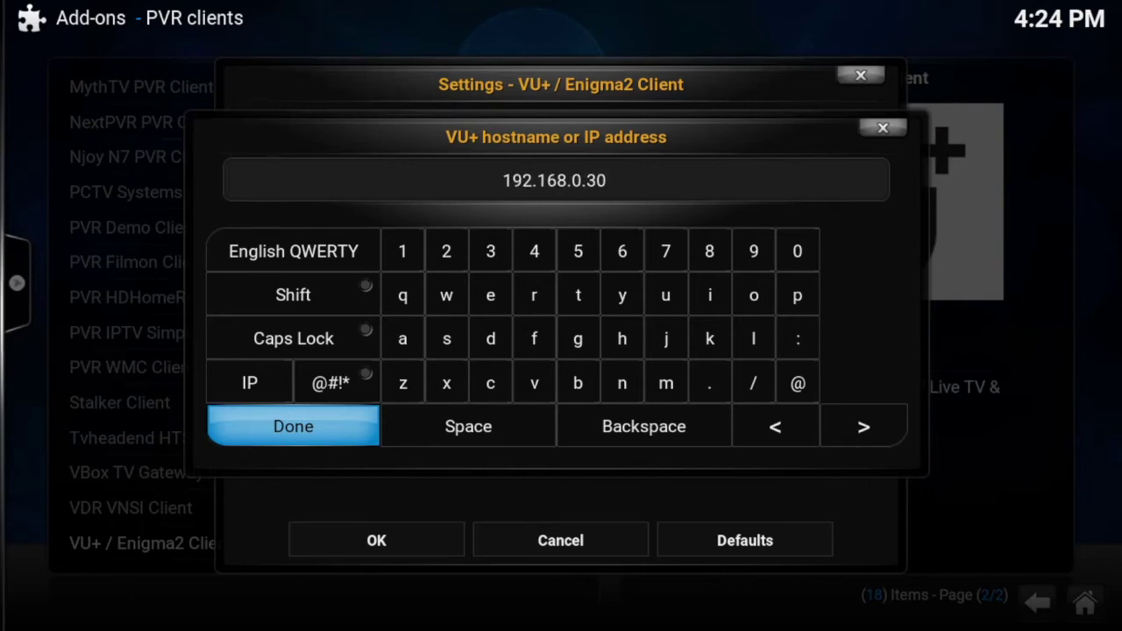
key(Return)
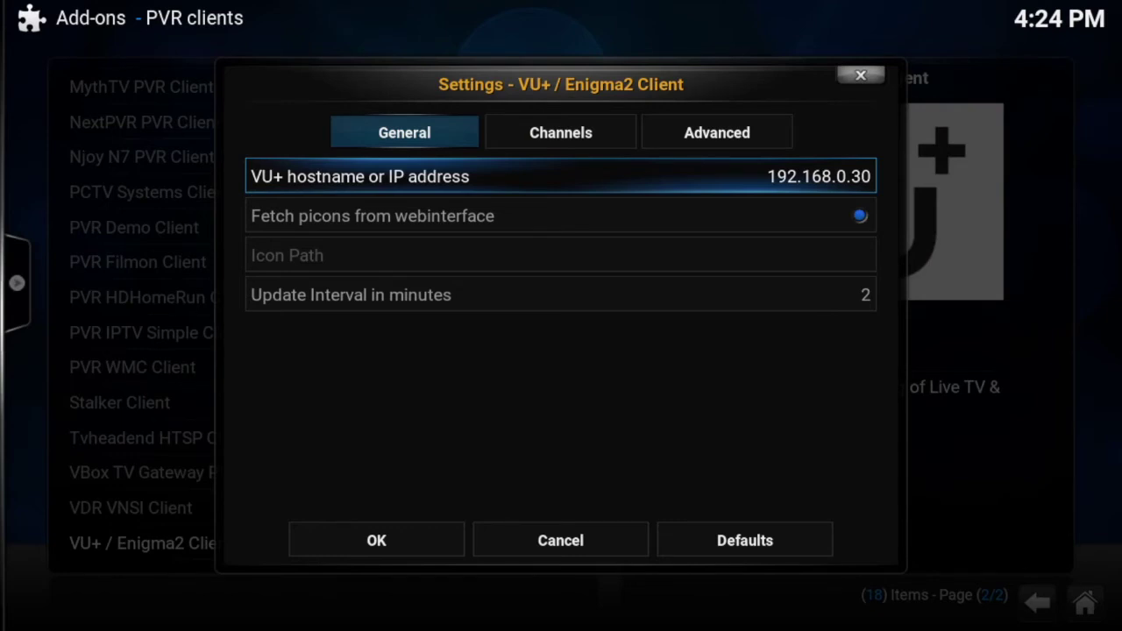
key(Down)
key(Up)
key(Up)
Step: On the Channels tab, enable 'Fetch only one TV bouquet' and set TV-Bouquet to Sports
key(Right)
key(Down)
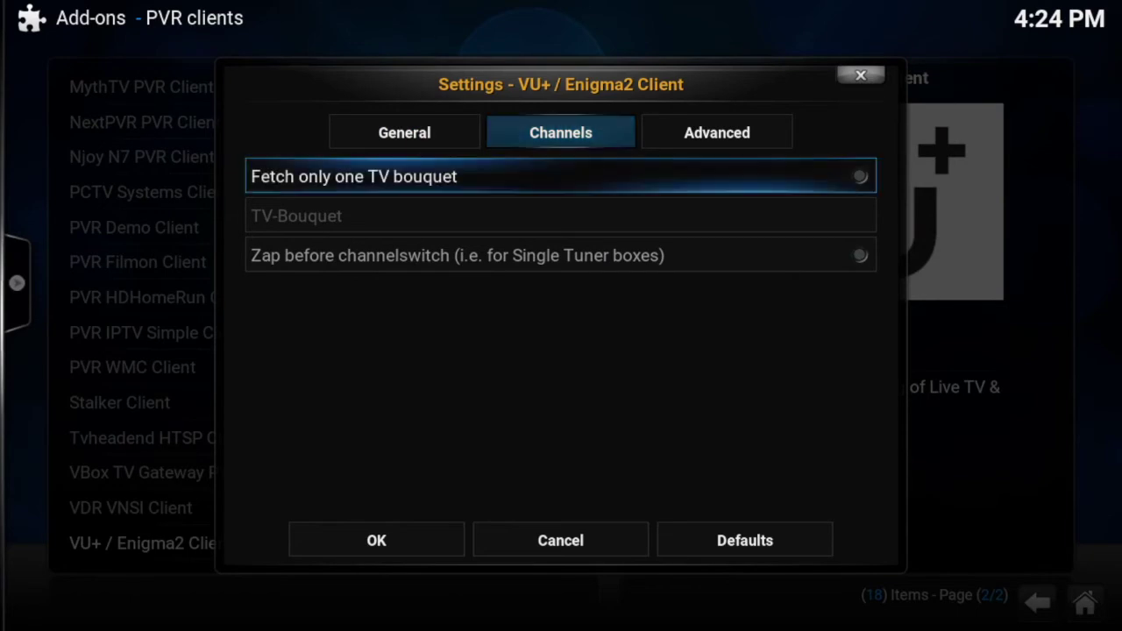
key(Return)
key(Down)
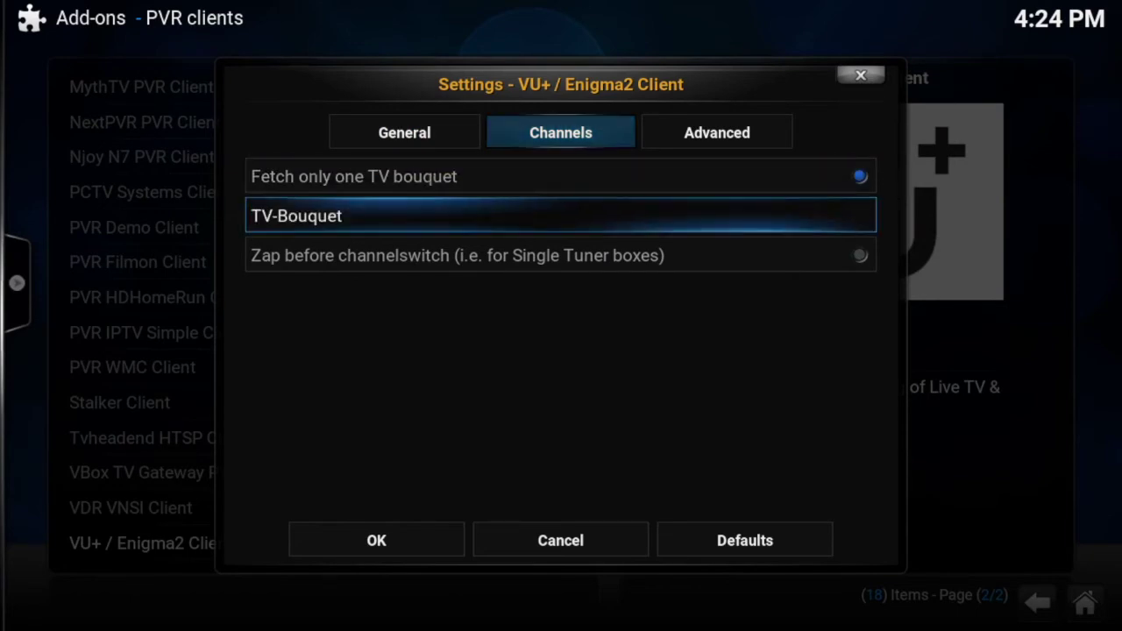
key(Return)
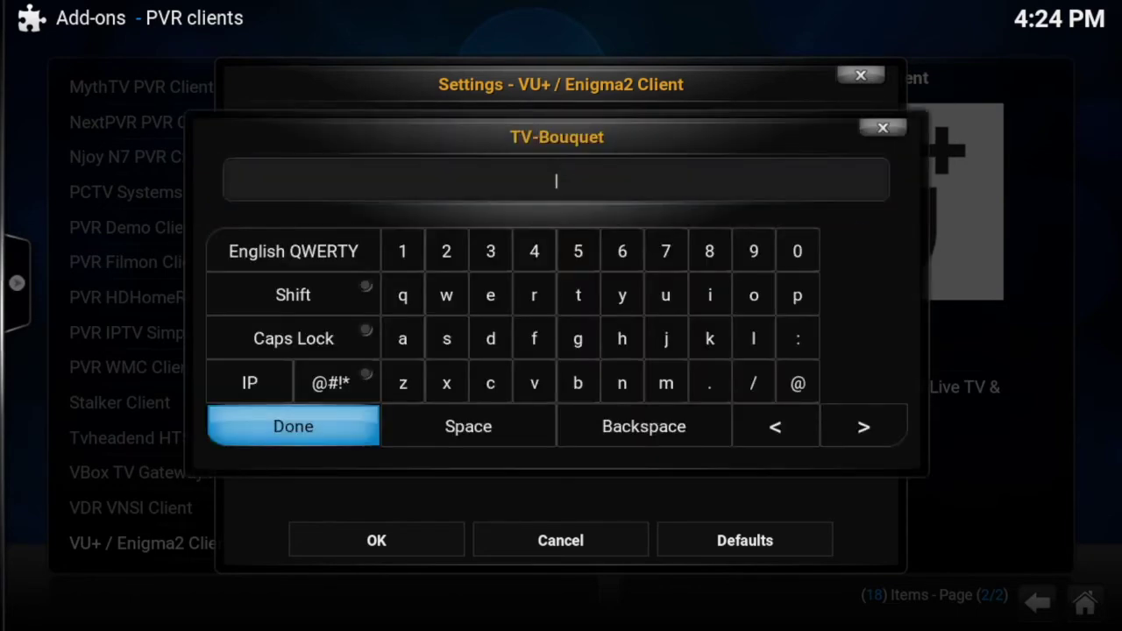
text(Spo)
text(rts)
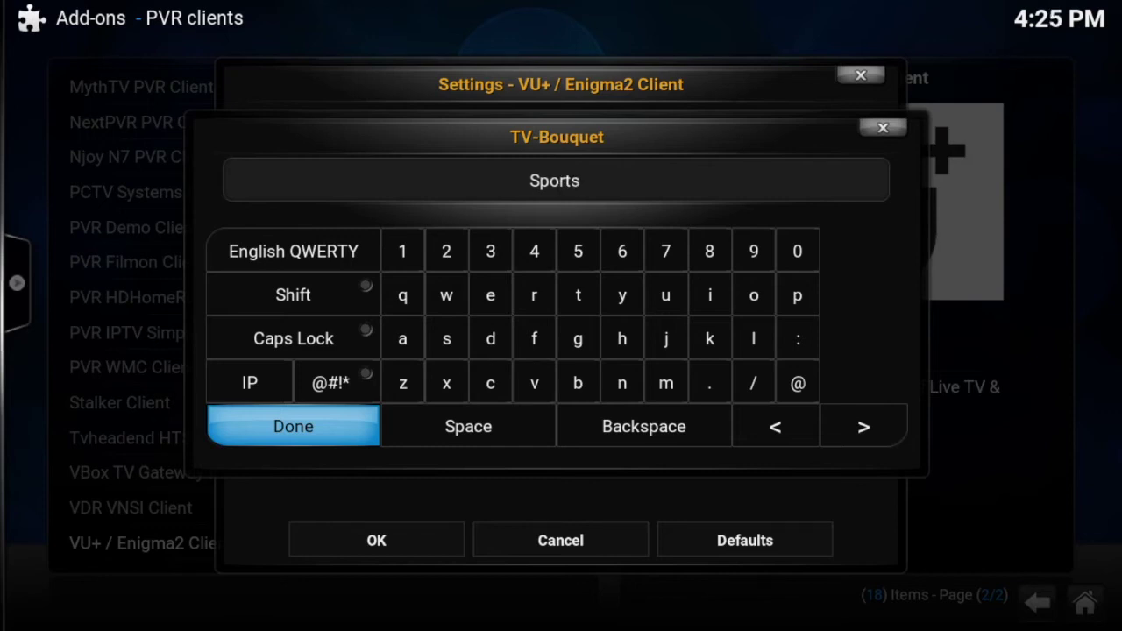
key(Return)
key(Down)
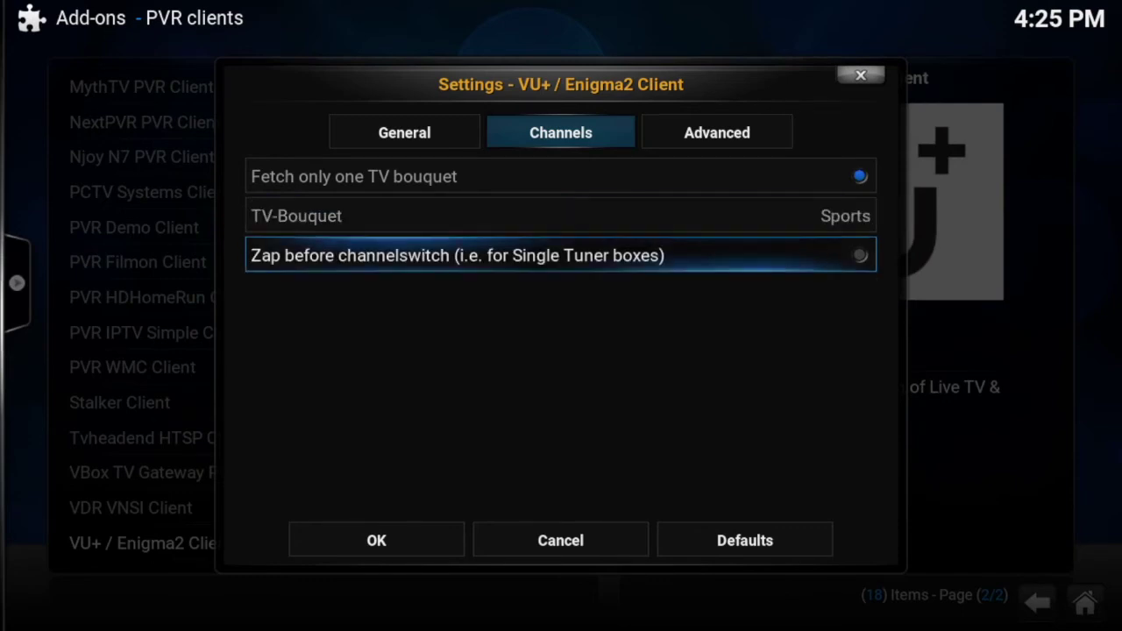
key(Up)
key(Up)
key(Up)
Step: Set the receiver login username to root on the Advanced tab
key(Right)
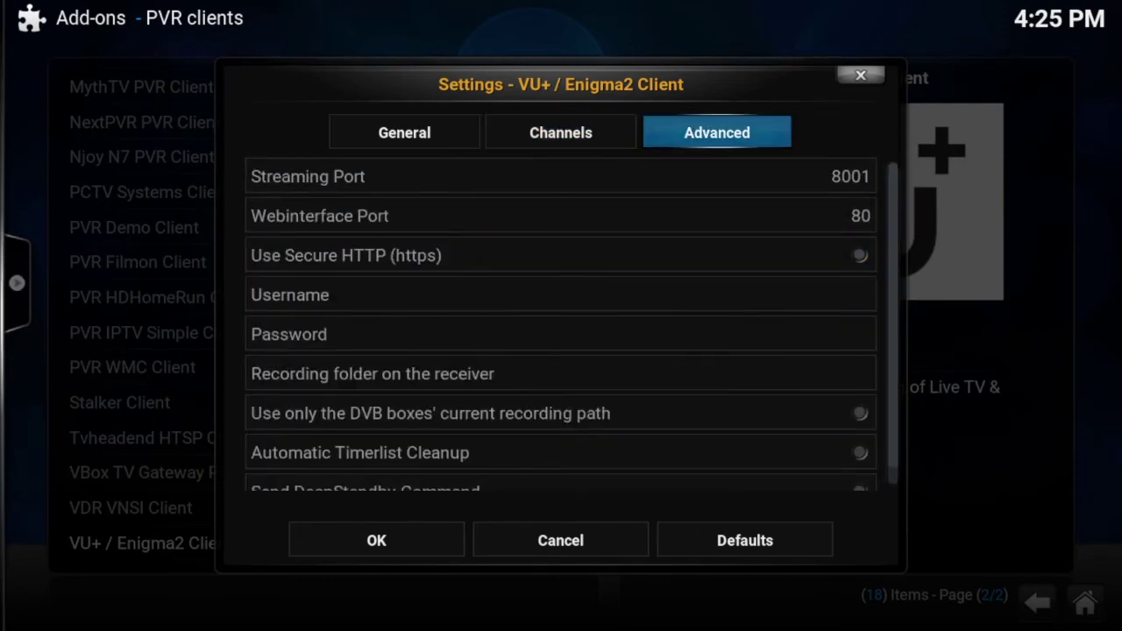
key(Down)
key(Down)
key(Down)
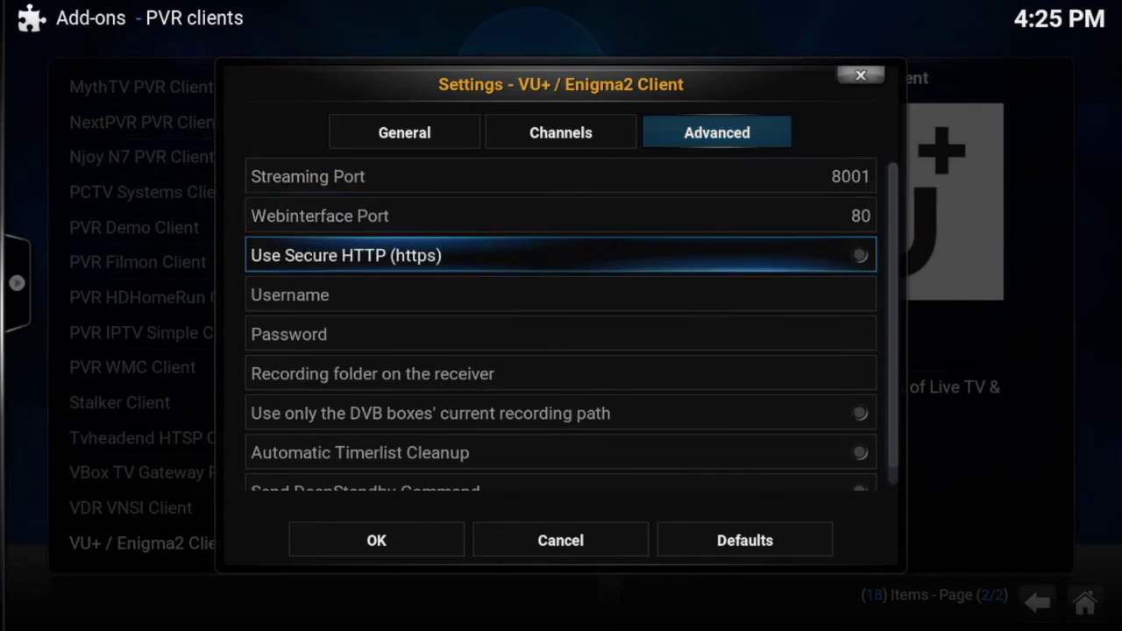
key(Down)
key(Return)
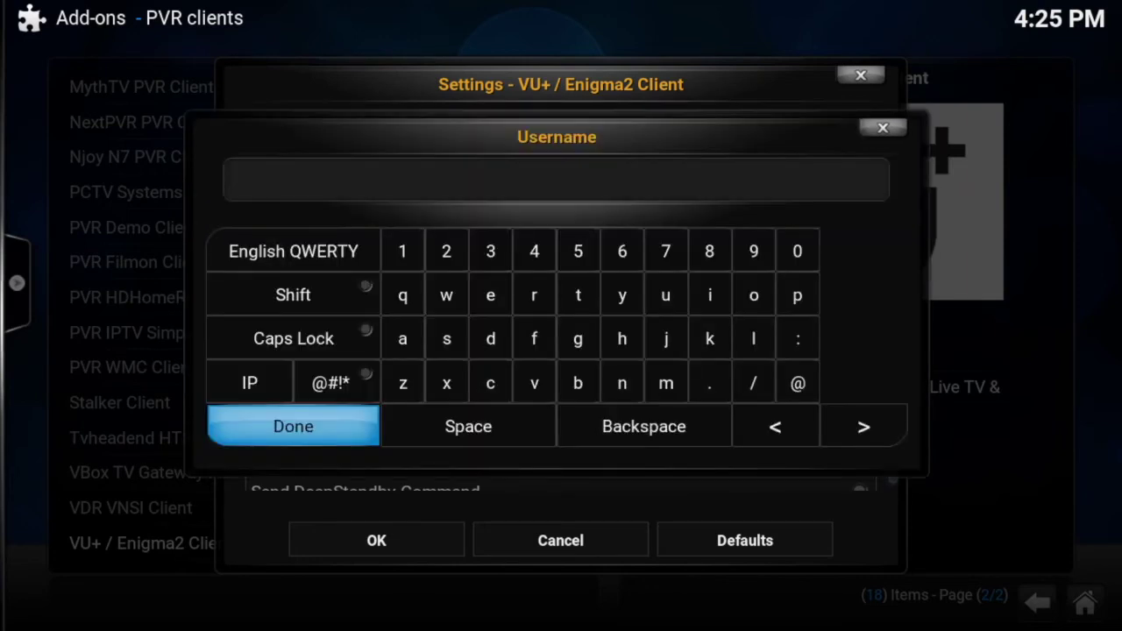
text(root)
key(Return)
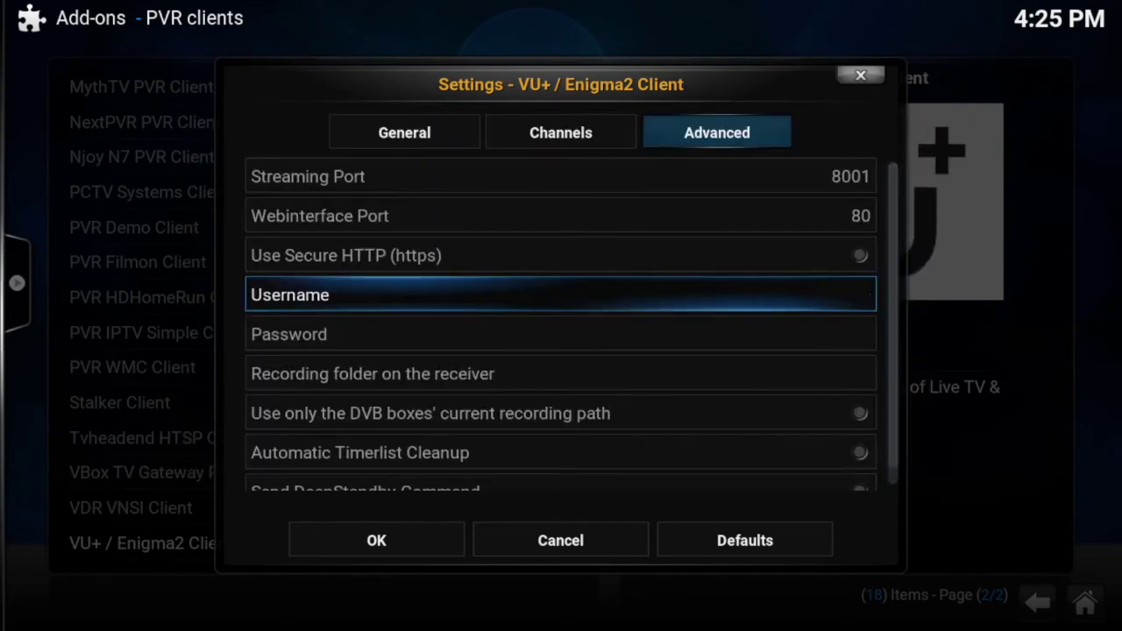
Step: Enter the receiver password and save the client settings with OK
key(Down)
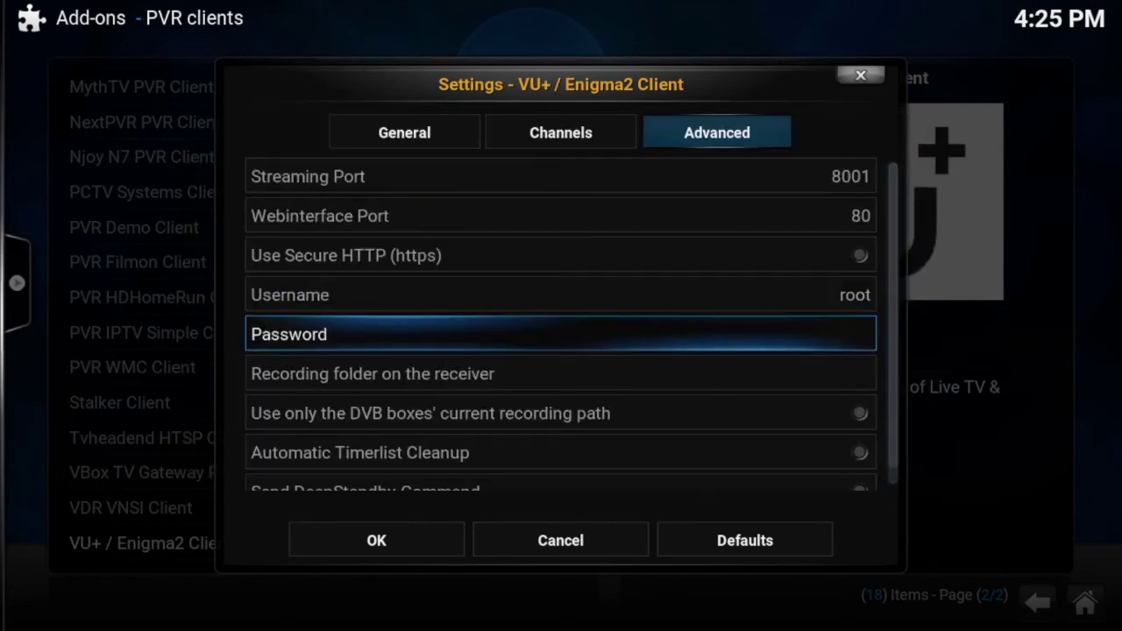
key(Return)
text(root)
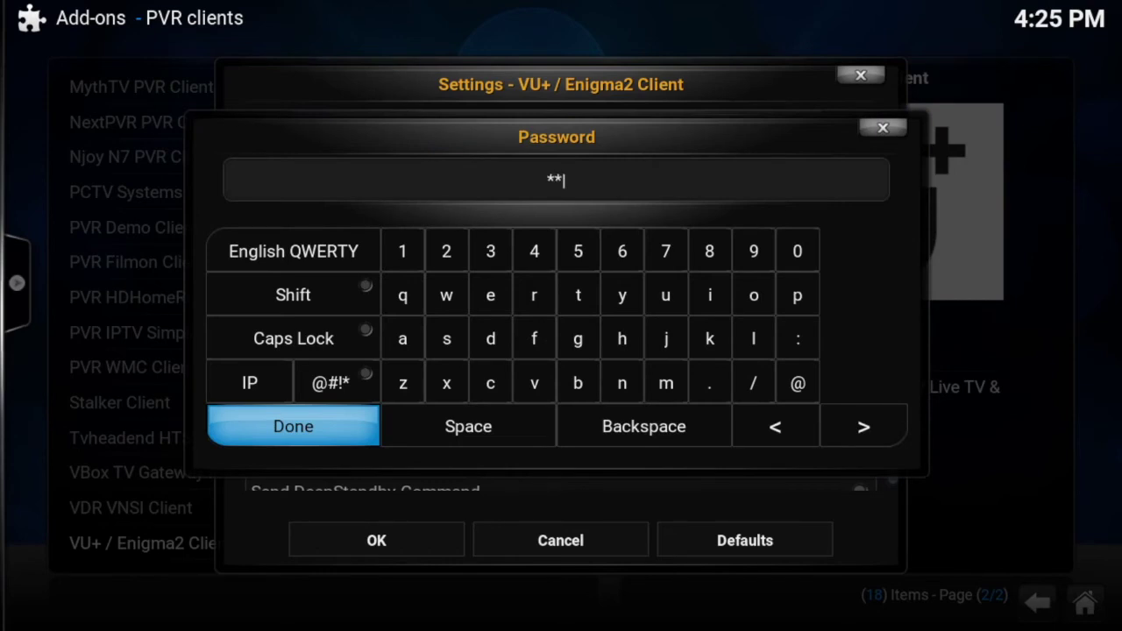
key(Return)
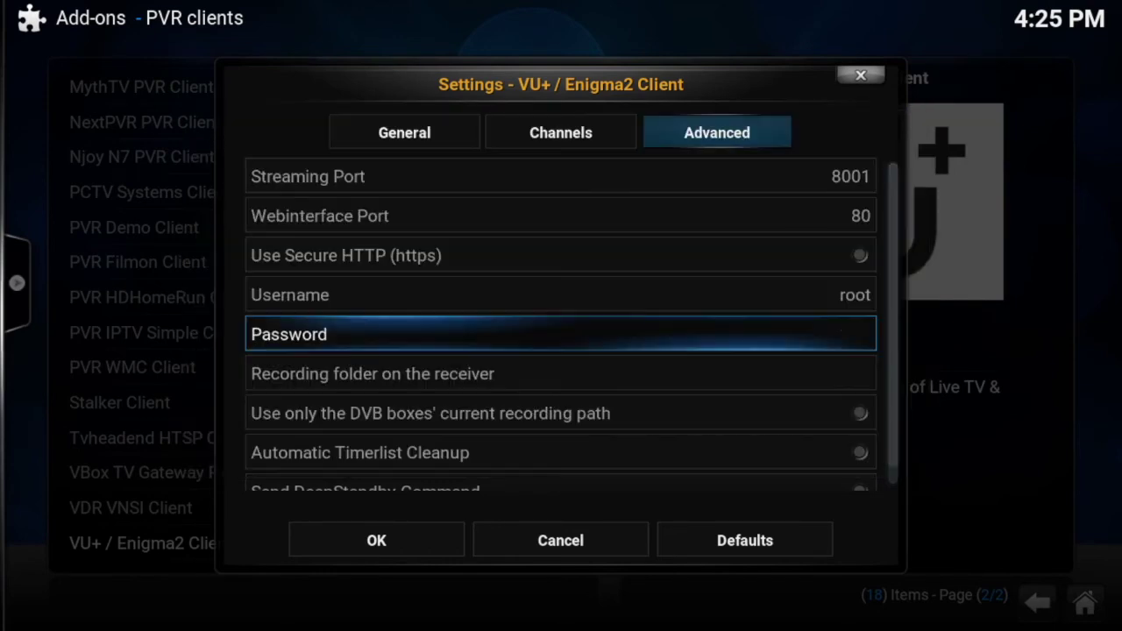
key(Down)
key(Down)
key(Down)
key(Down)
key(Down)
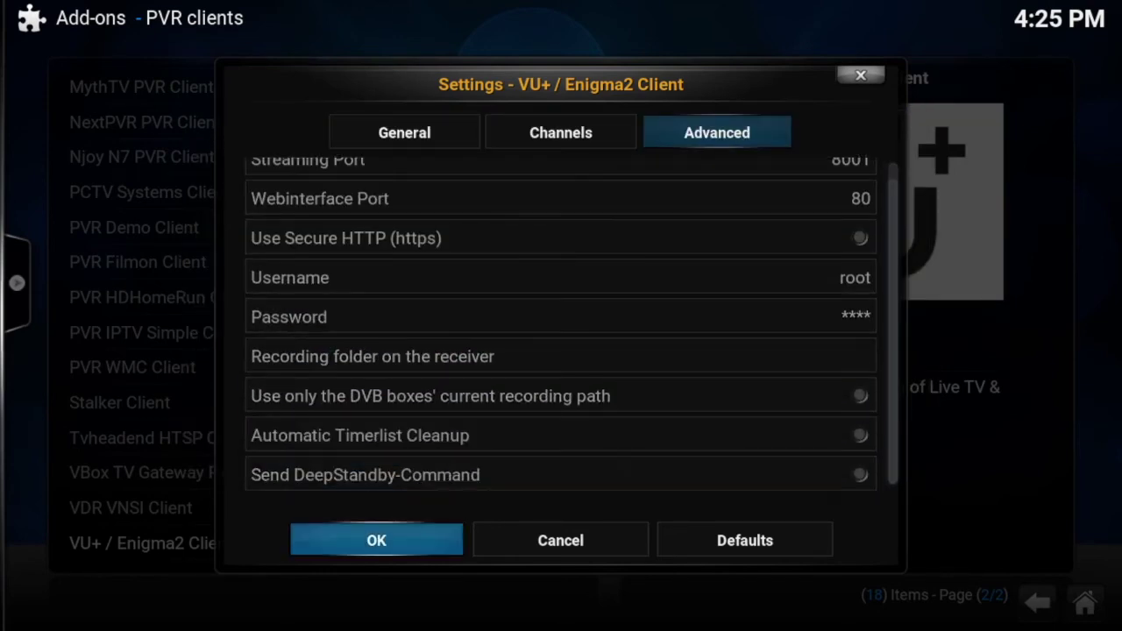
key(Return)
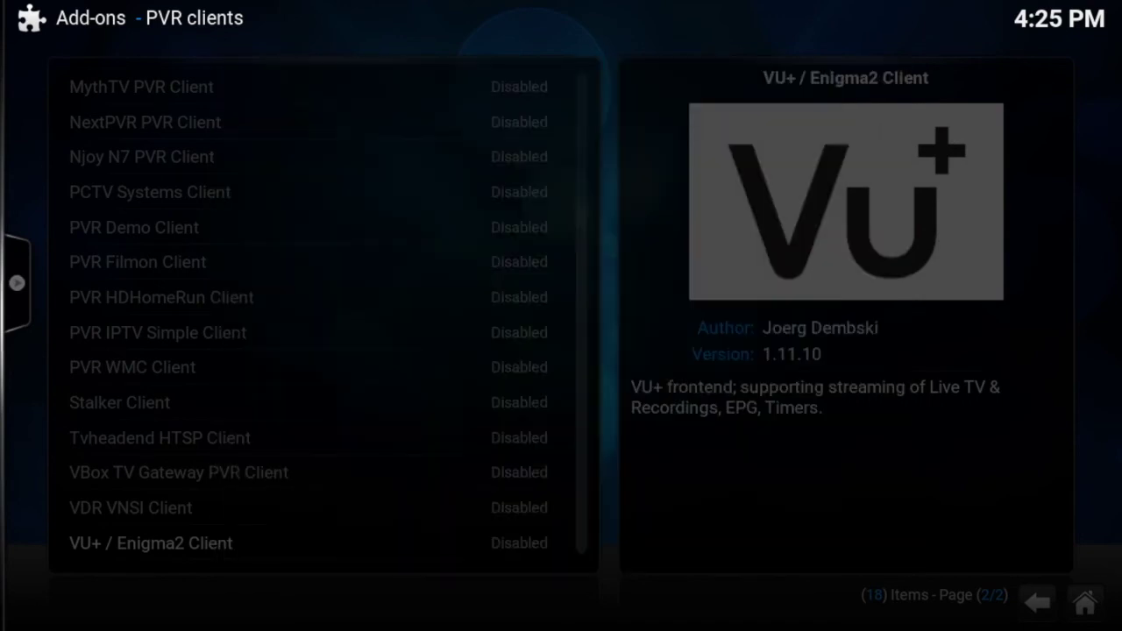
Step: Choose Enable in the VU+ / Enigma2 Client's add-on information, then back out to TV settings
key(Down)
key(Down)
key(Down)
key(Down)
key(Down)
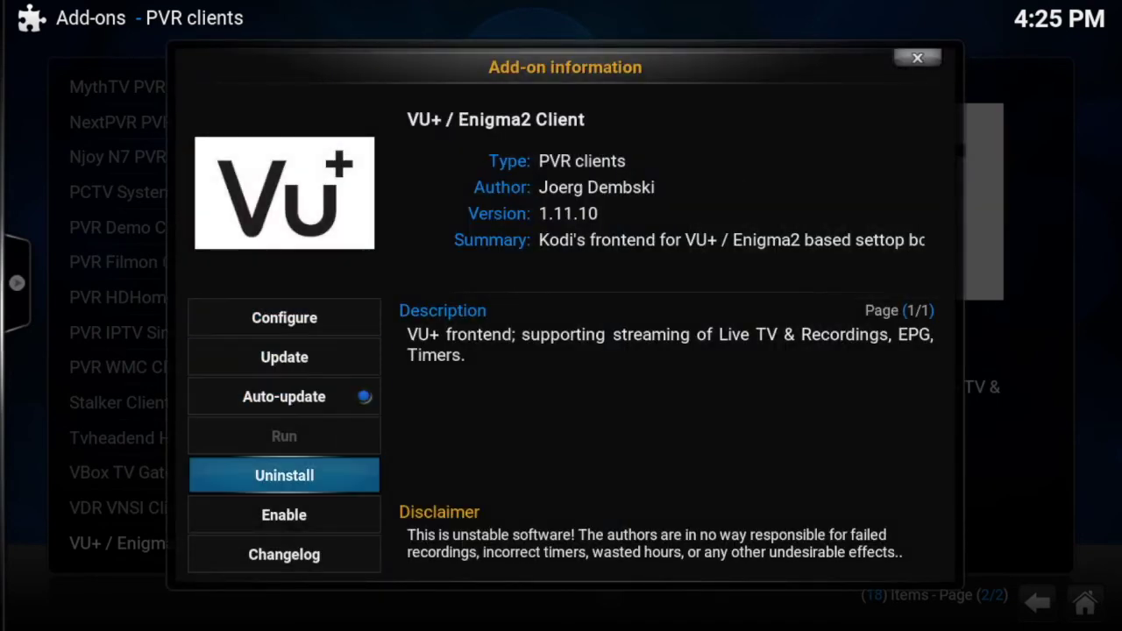
key(Up)
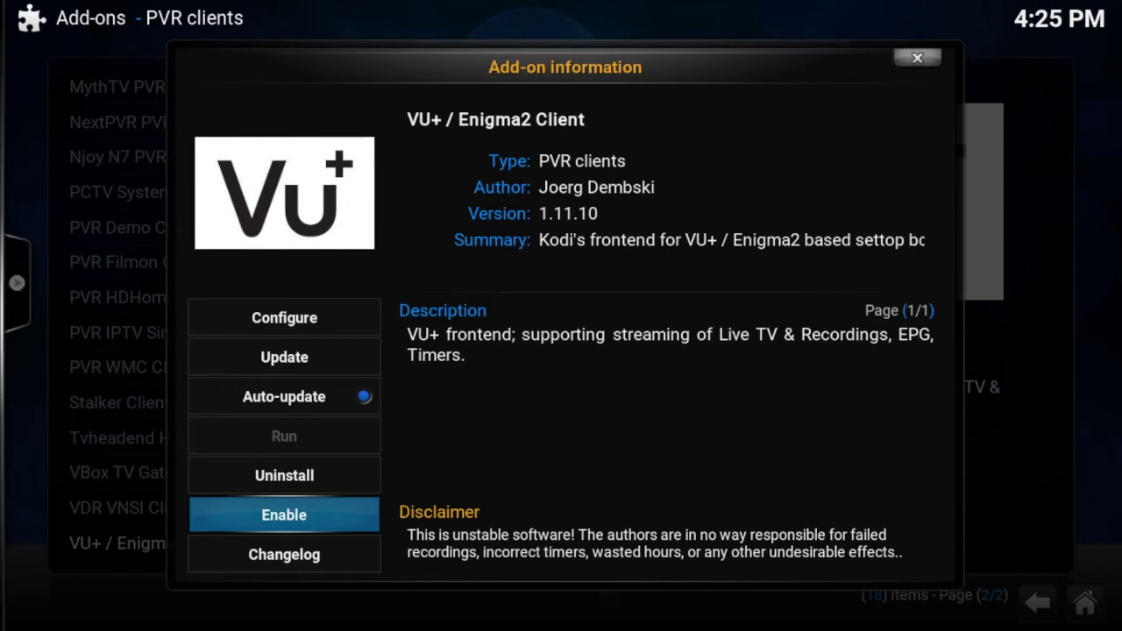
key(Return)
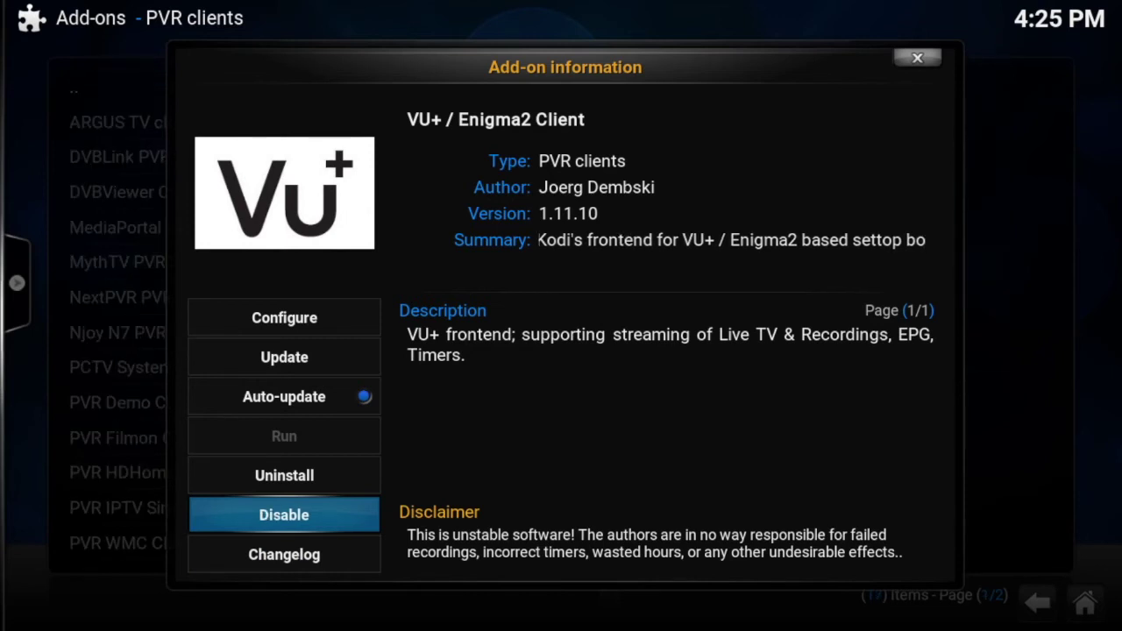
key(Escape)
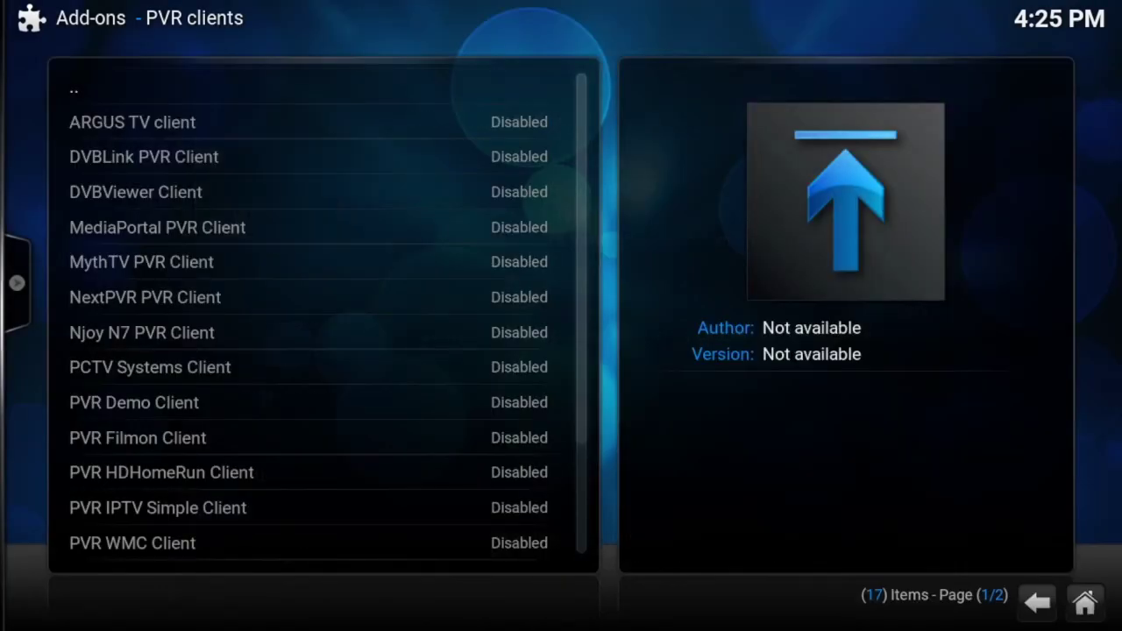
key(Escape)
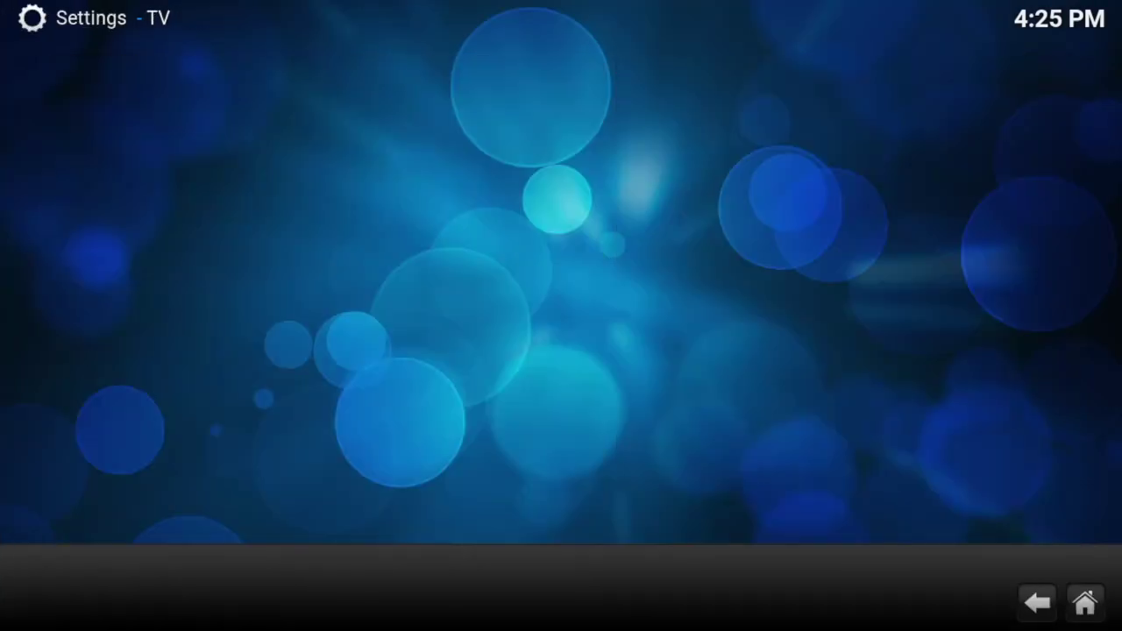
Step: Leave the TV settings for the home screen and open TV Channels, listing all 39 channels
key(Escape)
key(Escape)
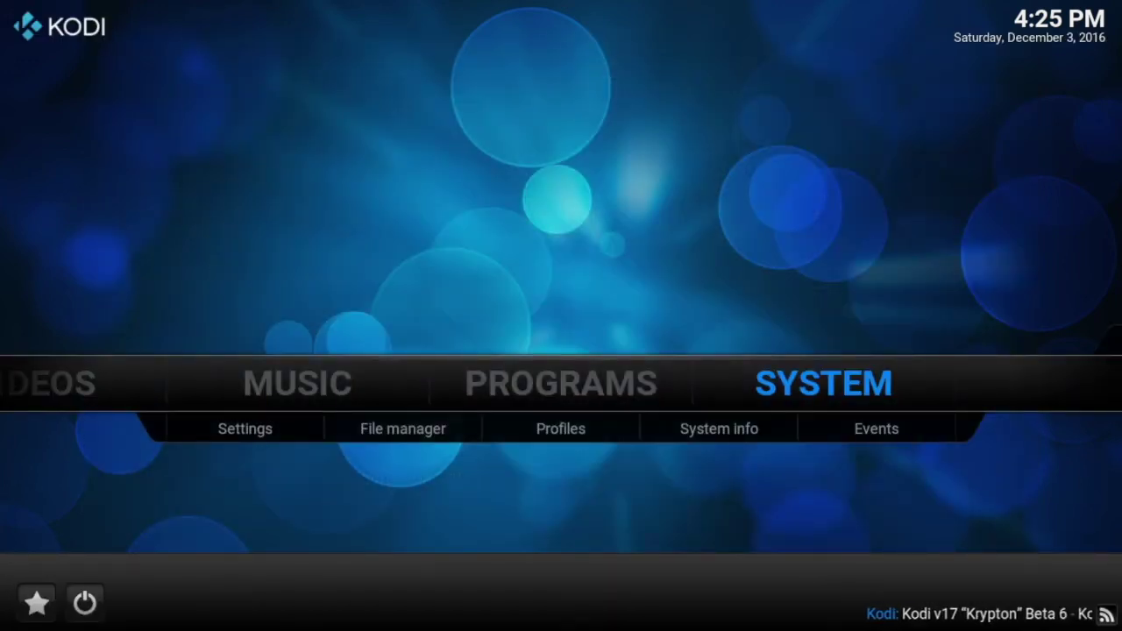
key(Down)
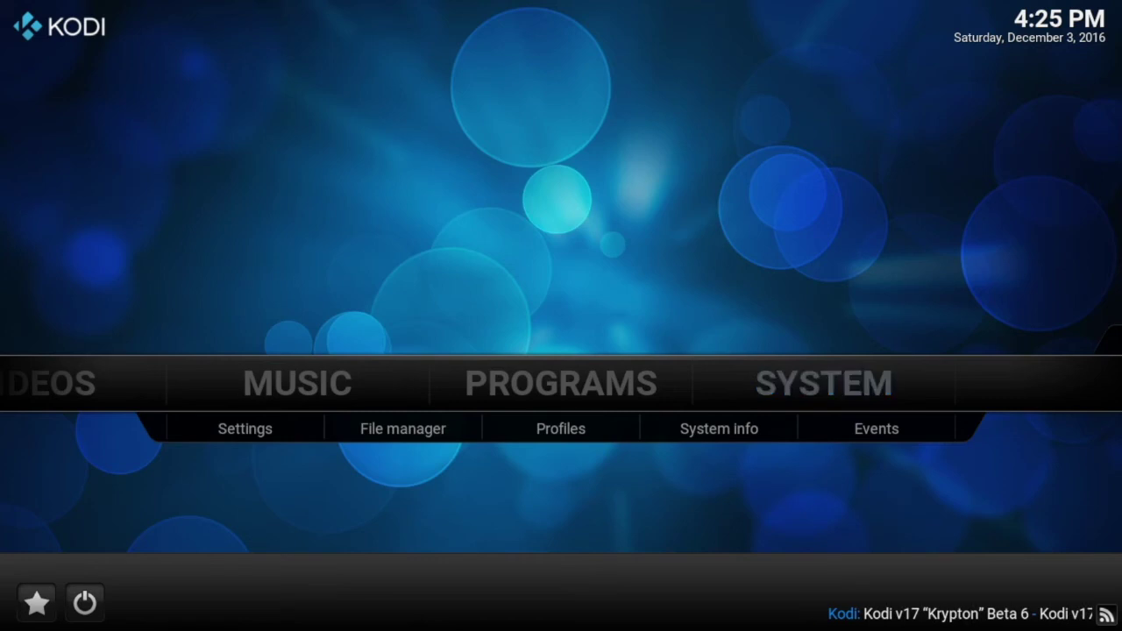
click(92, 603)
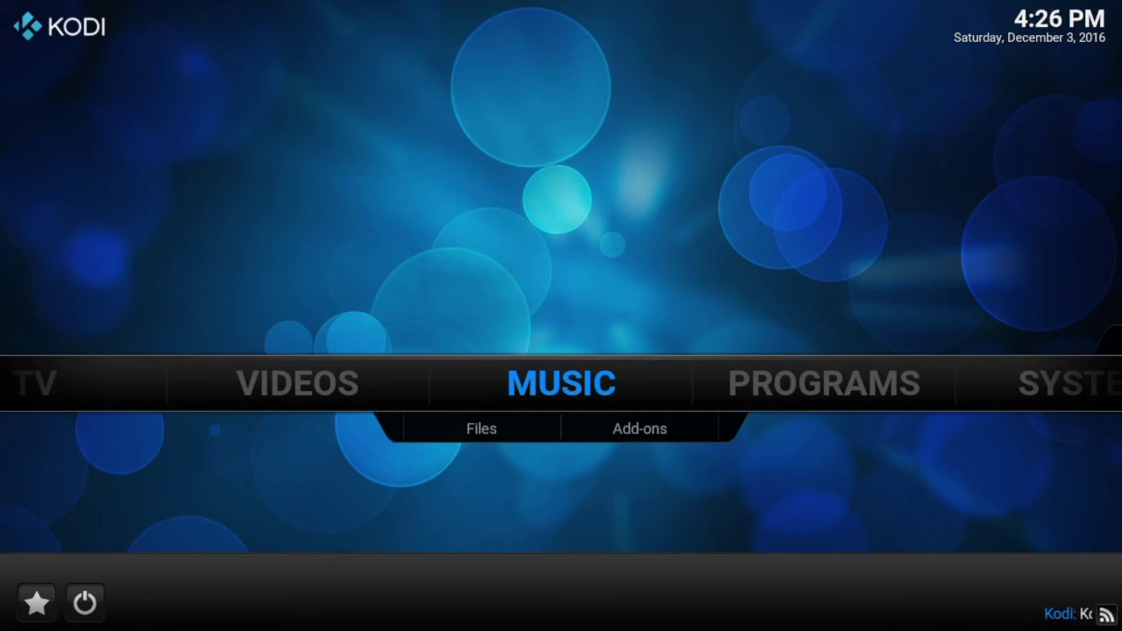
key(Right)
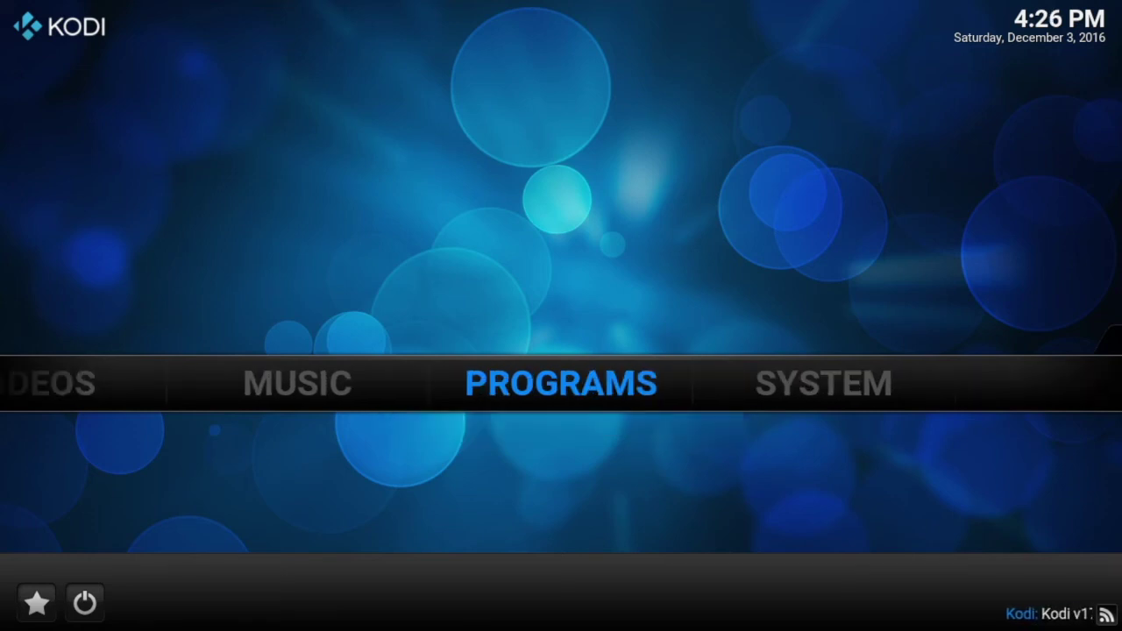
key(Left)
key(Left)
key(Left)
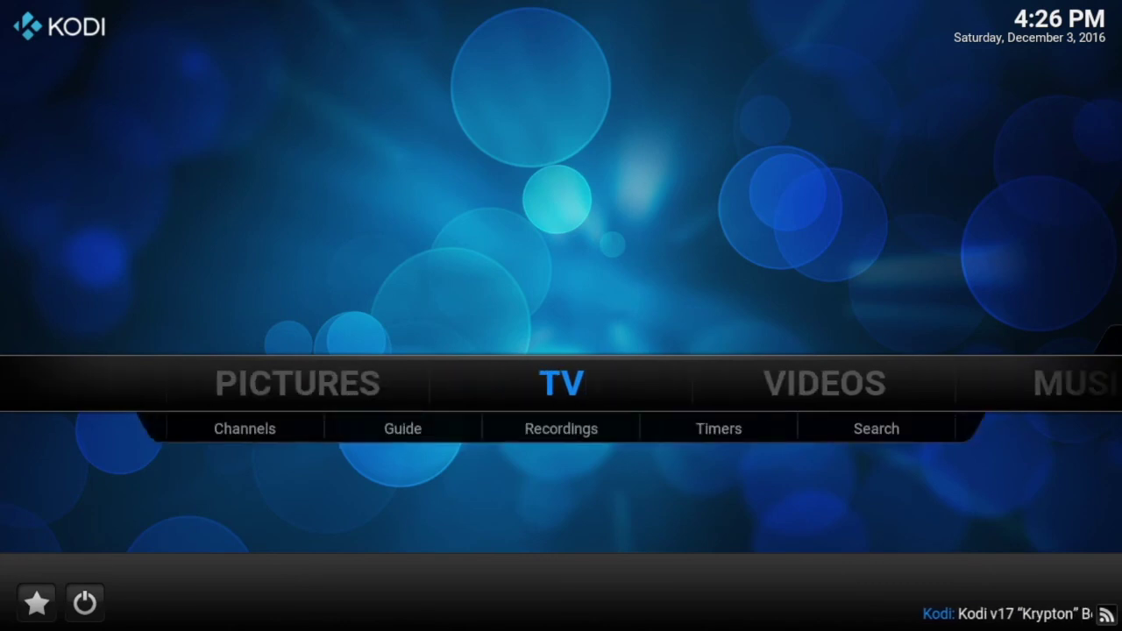
key(Return)
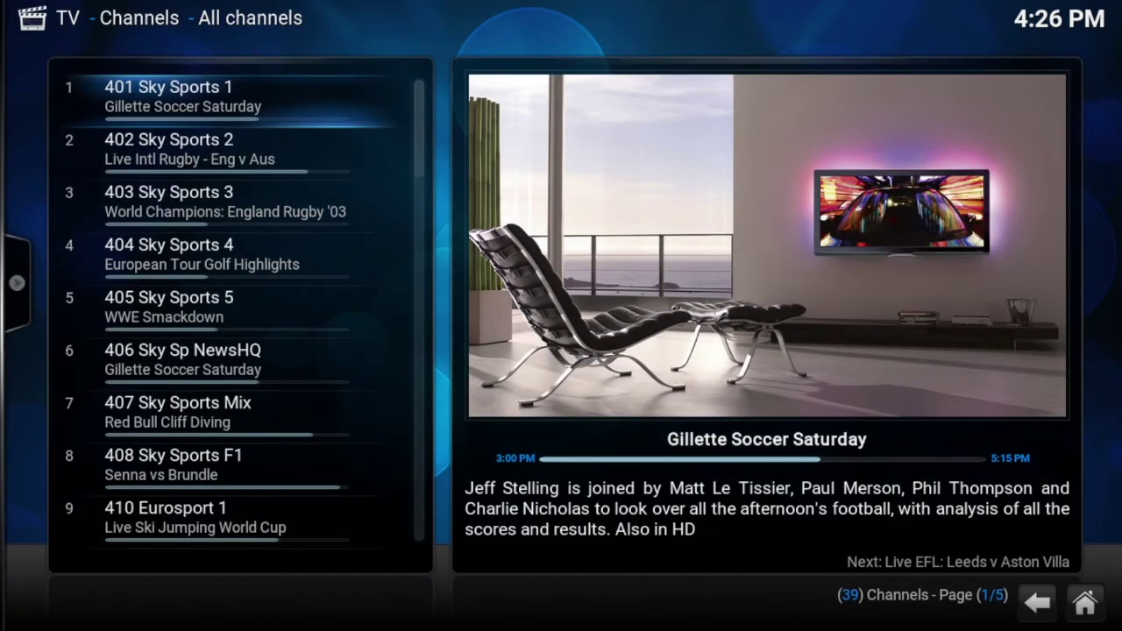
Step: Browse down the sports channels to 491 SkySpBoxOff, reviewing each channel's current programme info
key(Down)
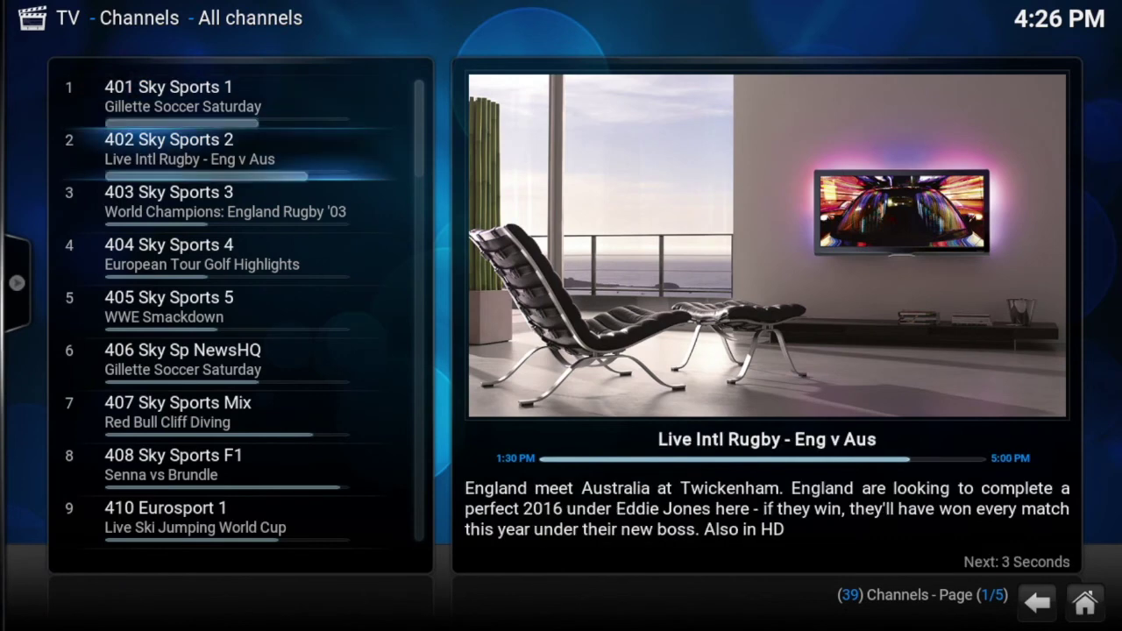
key(Down)
key(Down)
key(Down)
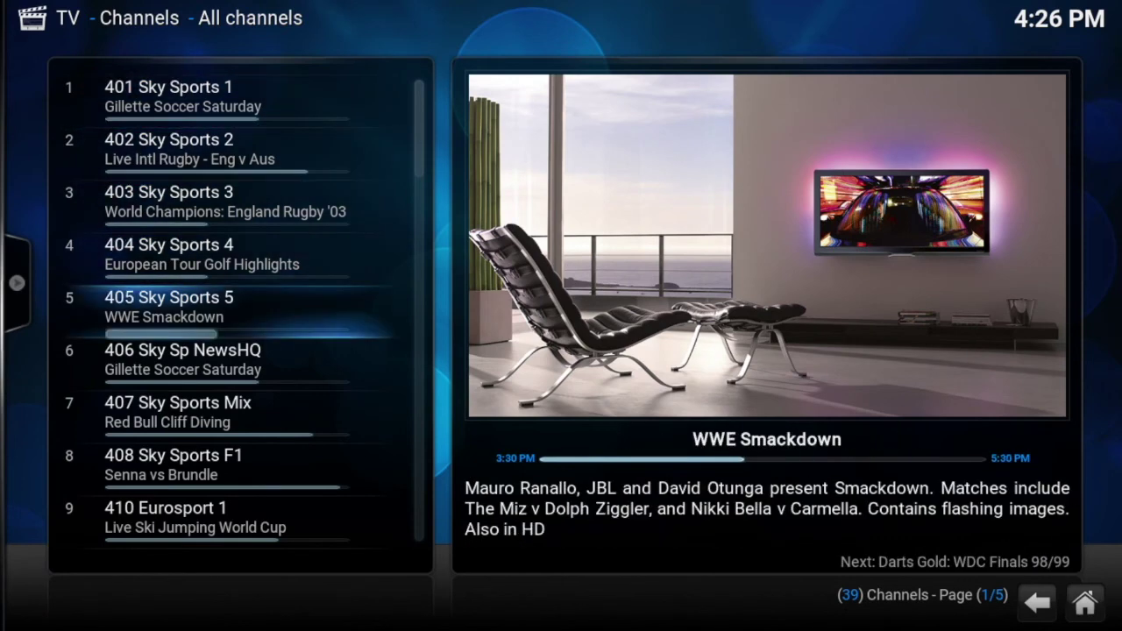
key(Down)
key(Down)
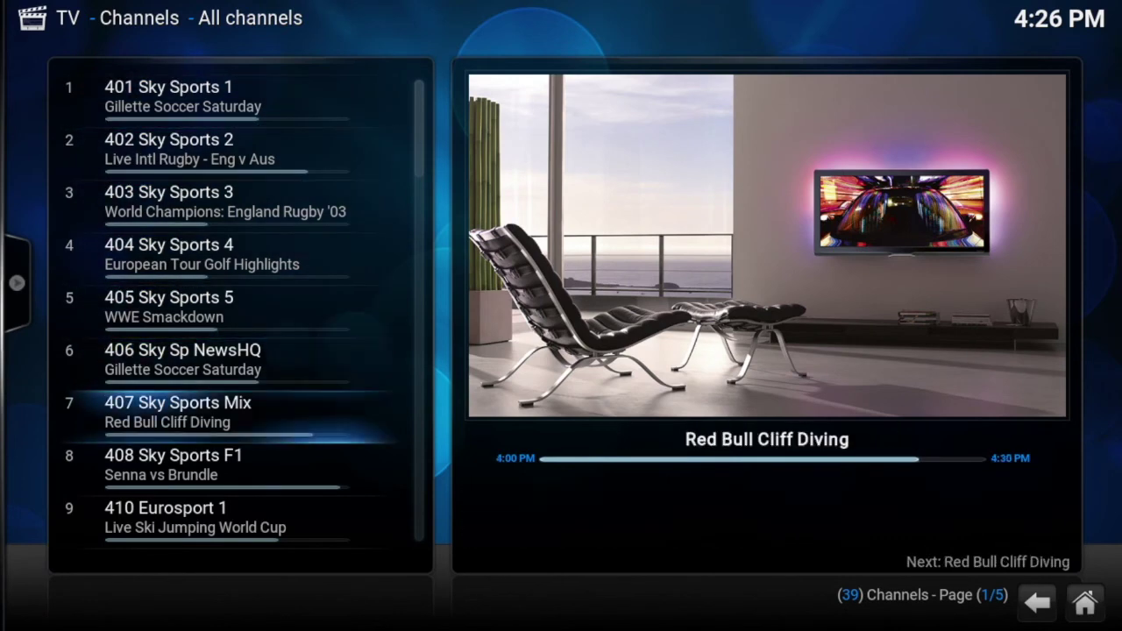
key(Down)
key(Down)
key(Down)
key(Down)
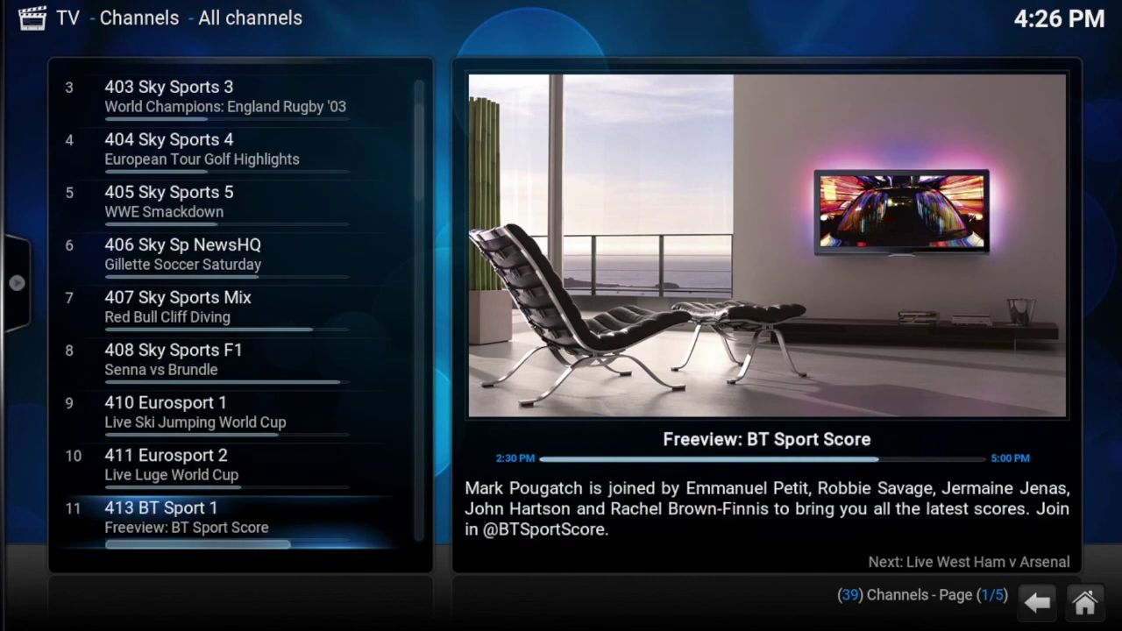
key(Down)
key(Down)
key(Down)
key(Down)
key(Down)
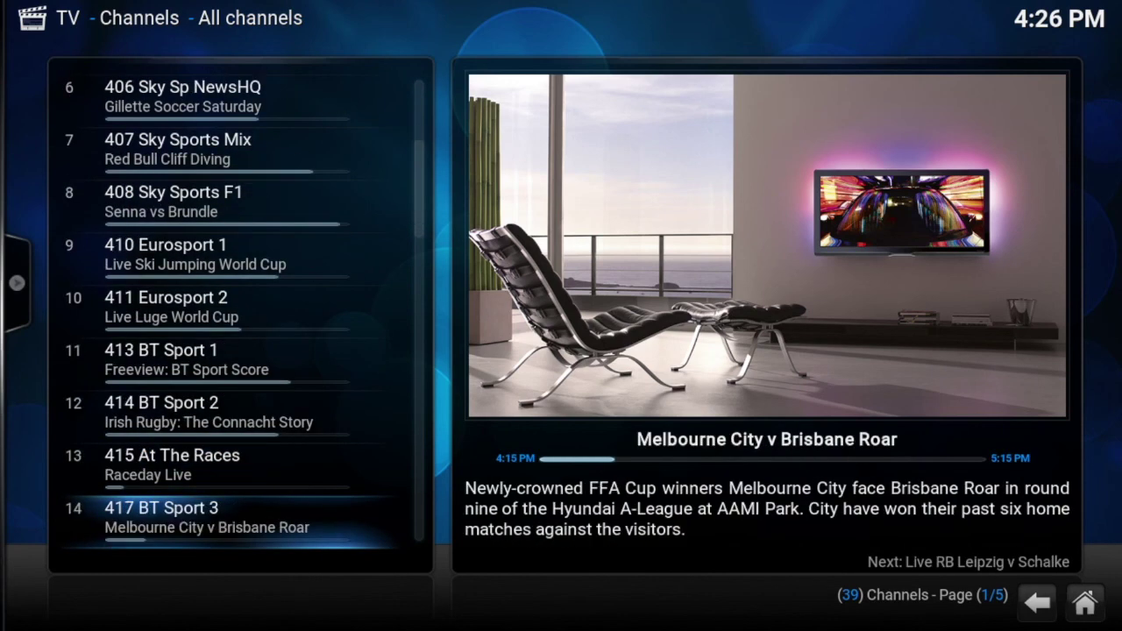
key(Down)
key(Down)
key(Down)
key(Down)
key(Down)
key(Down)
key(Down)
key(Down)
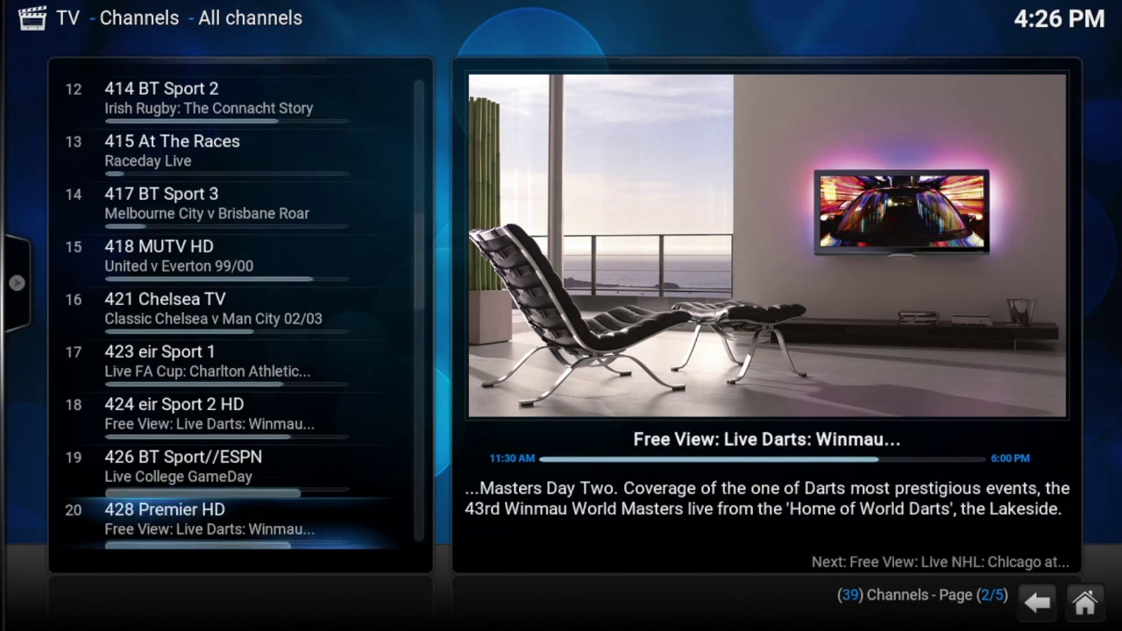
key(Down)
key(Down)
key(Down)
key(Down)
key(Down)
key(Down)
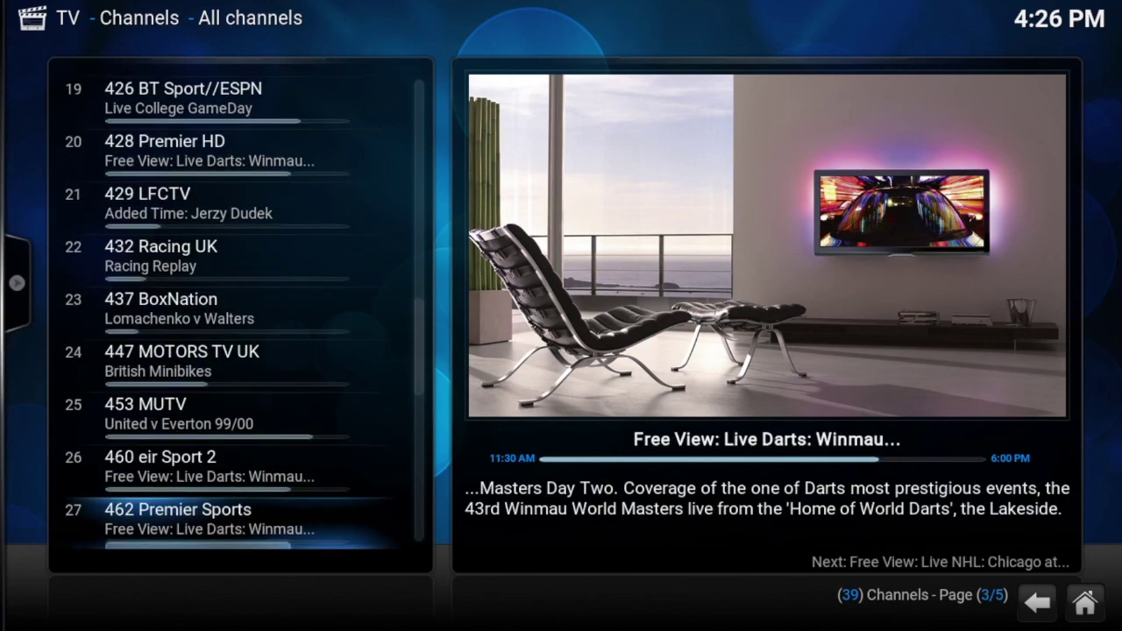
key(Down)
key(Down)
key(Down)
key(Down)
key(Down)
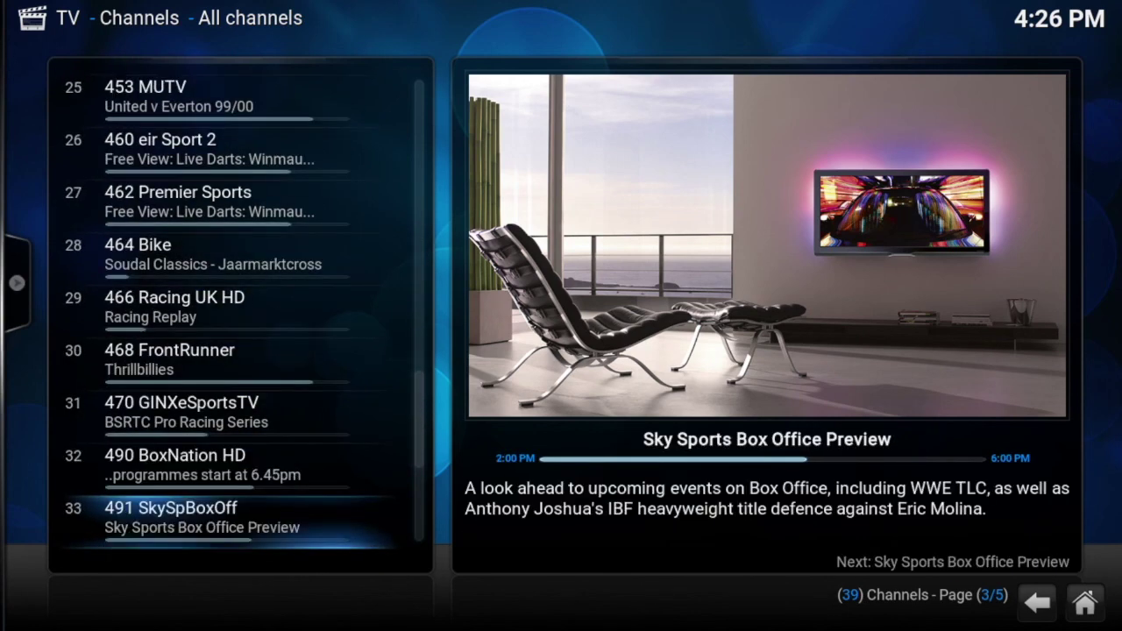
key(Down)
key(Down)
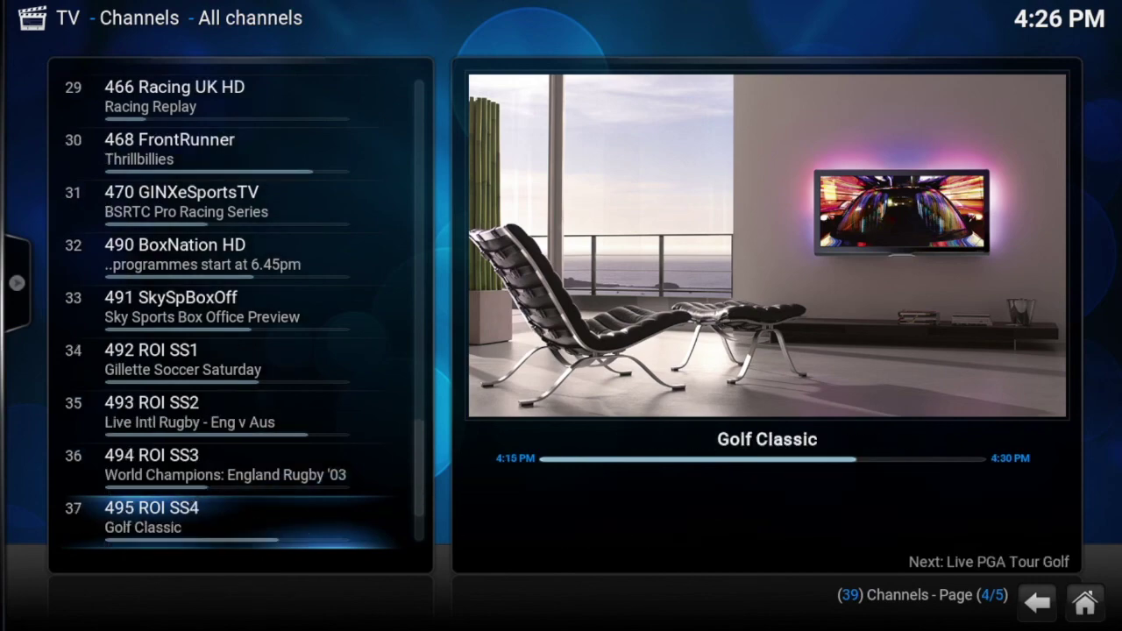